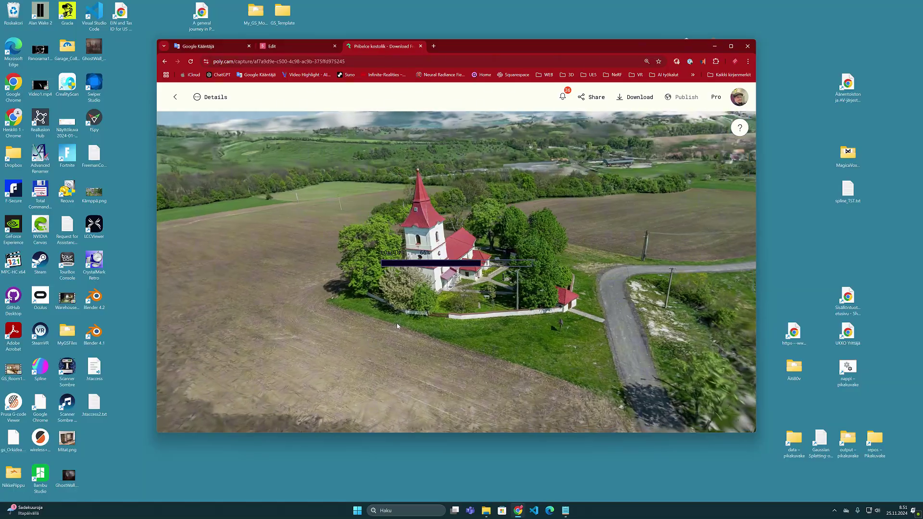
- Orbit the church capture from a top-down to an oblique view showing hills and sky
{"action": "left_click_drag", "start_coordinate": [396, 323], "coordinate": [467, 328]}
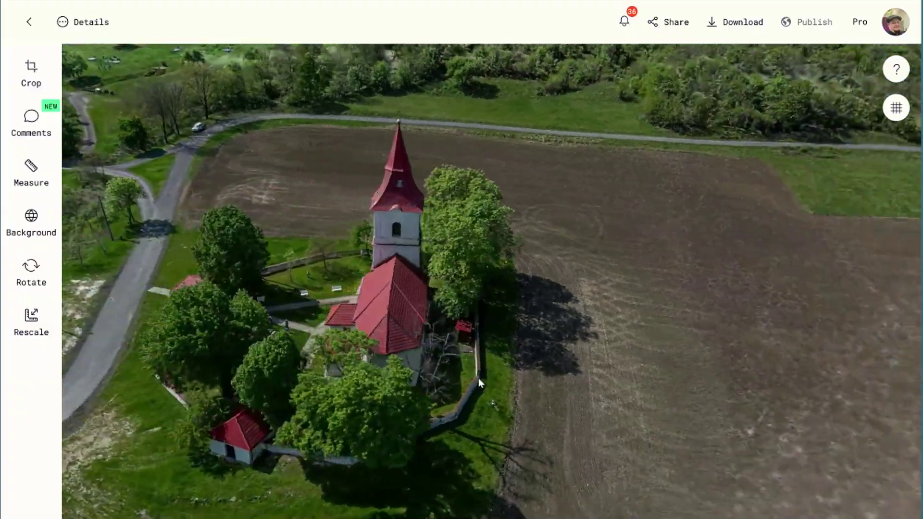
{"action": "left_click_drag", "start_coordinate": [478, 379], "coordinate": [523, 354]}
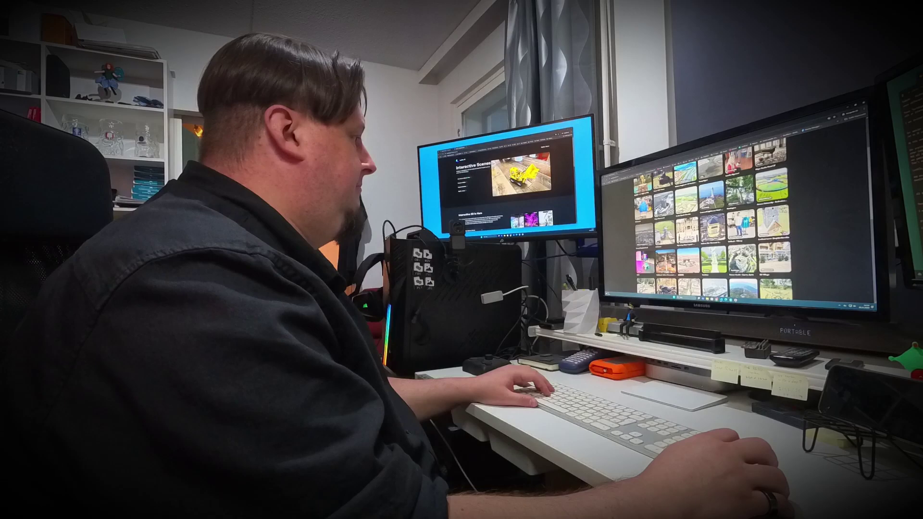
{"action": "key", "text": "ctrl+Tab"}
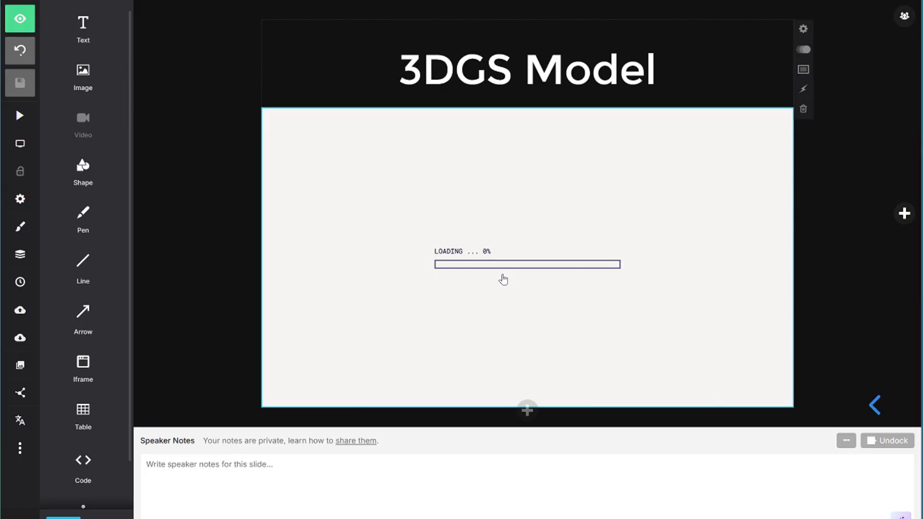
{"action": "left_click", "coordinate": [501, 281]}
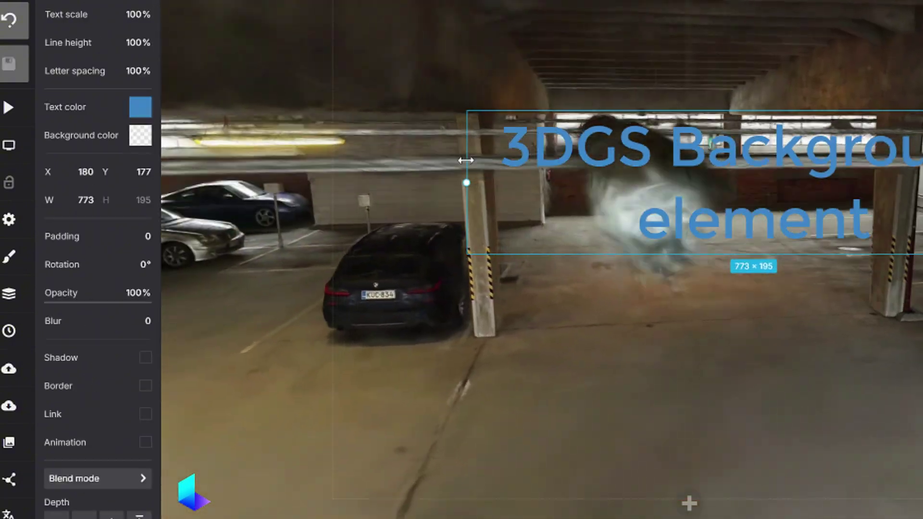
- Widen the '3DGS Background element' heading to the slide's left edge and move it higher
{"action": "left_click_drag", "start_coordinate": [466, 183], "coordinate": [334, 181]}
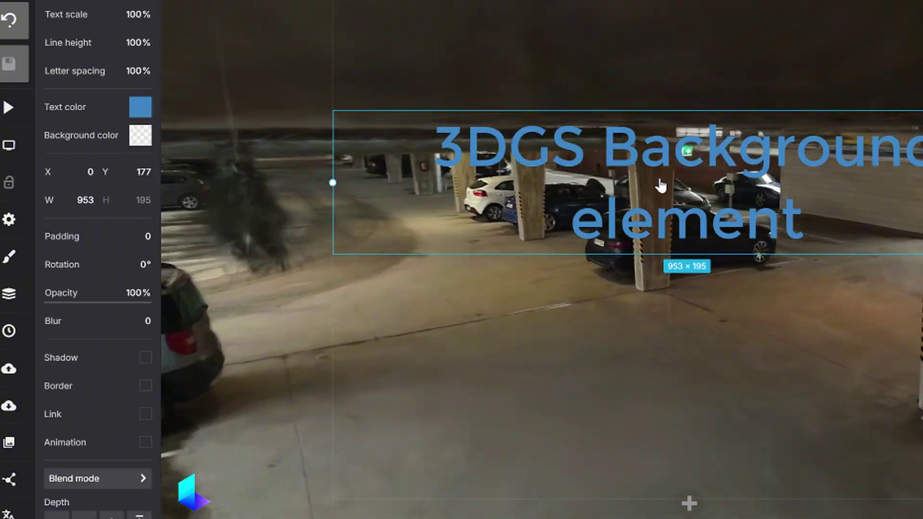
{"action": "left_click_drag", "start_coordinate": [697, 152], "coordinate": [700, 72]}
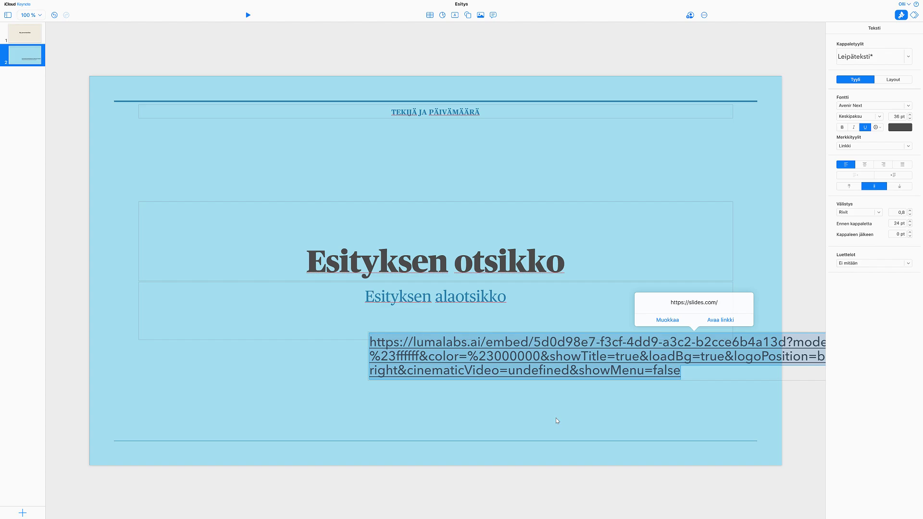
- Change the lumalabs.ai embed link's display text to 'my model' and verify its address
{"action": "left_click", "coordinate": [478, 390]}
{"action": "type", "text": "my"}
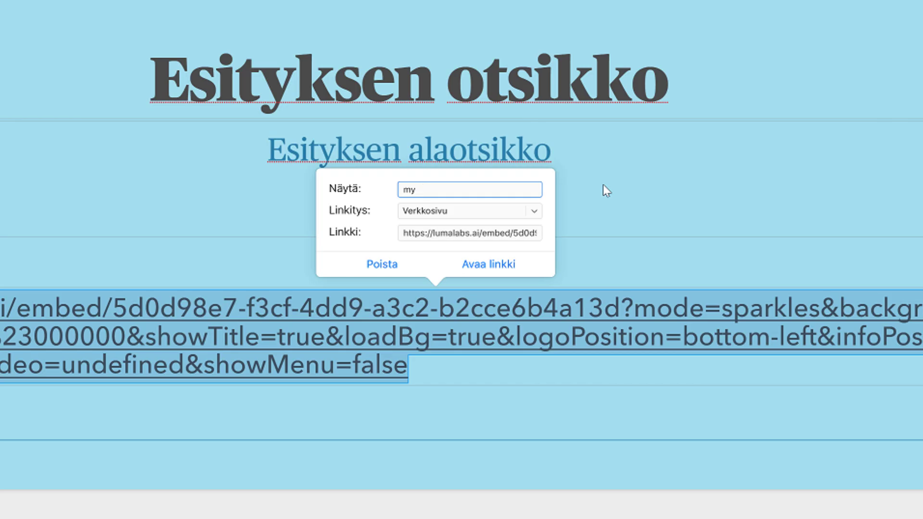
{"action": "type", "text": " model"}
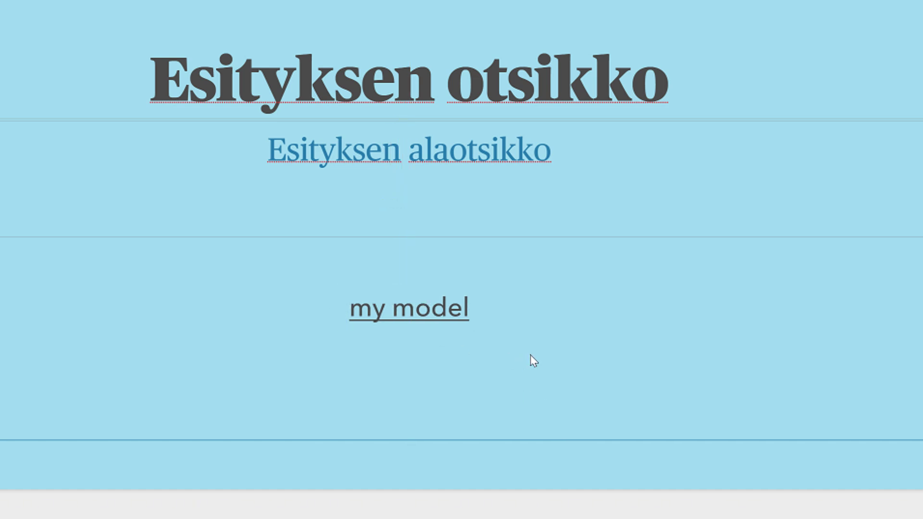
{"action": "left_click", "coordinate": [425, 318]}
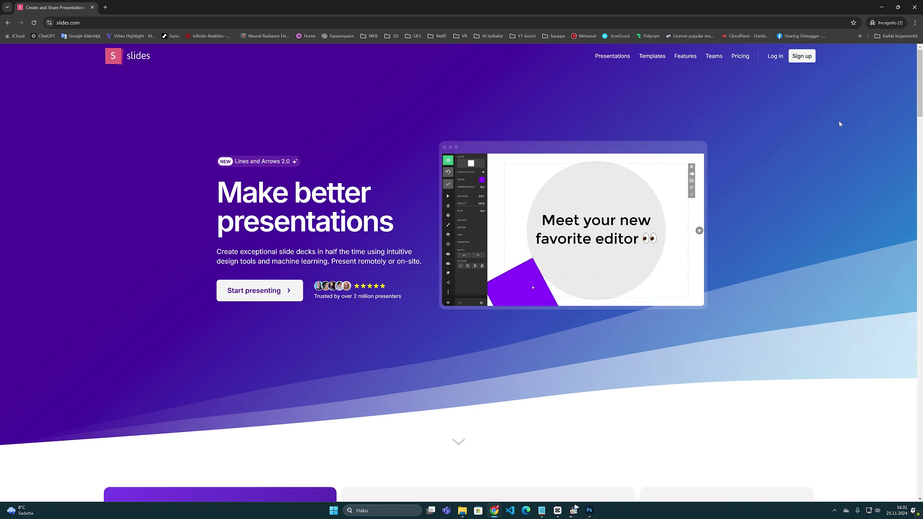
- Put the Slides.com homepage in full screen, scroll through it and go to Log in
{"action": "key", "text": "F11"}
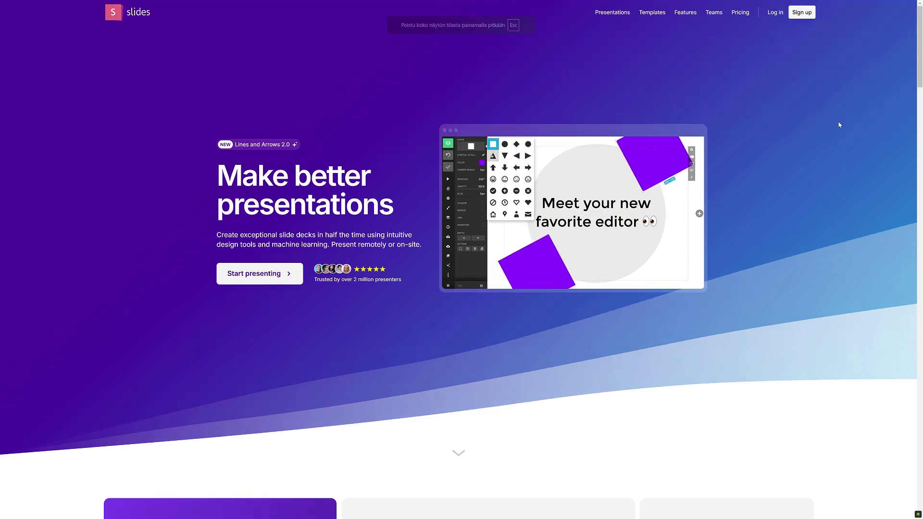
{"action": "scroll", "coordinate": [840, 388], "scroll_direction": "down", "scroll_amount": 8}
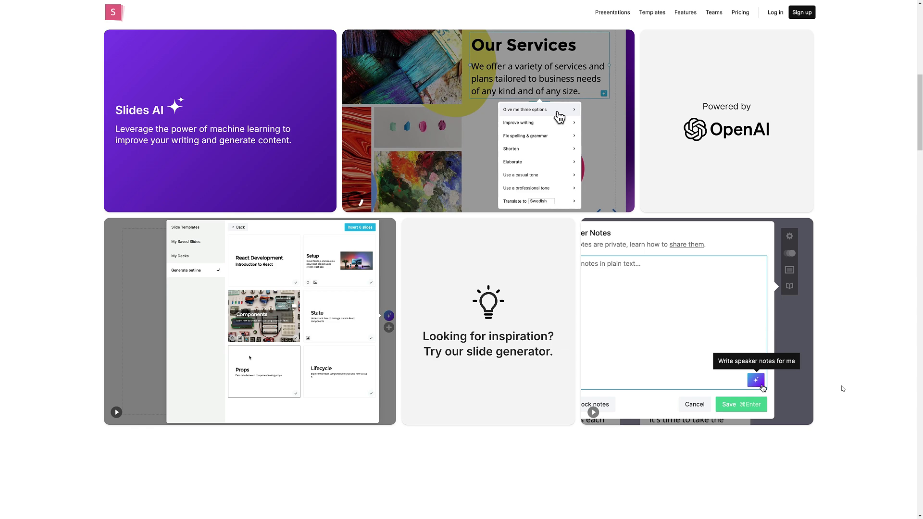
{"action": "scroll", "coordinate": [843, 388], "scroll_direction": "down", "scroll_amount": 10}
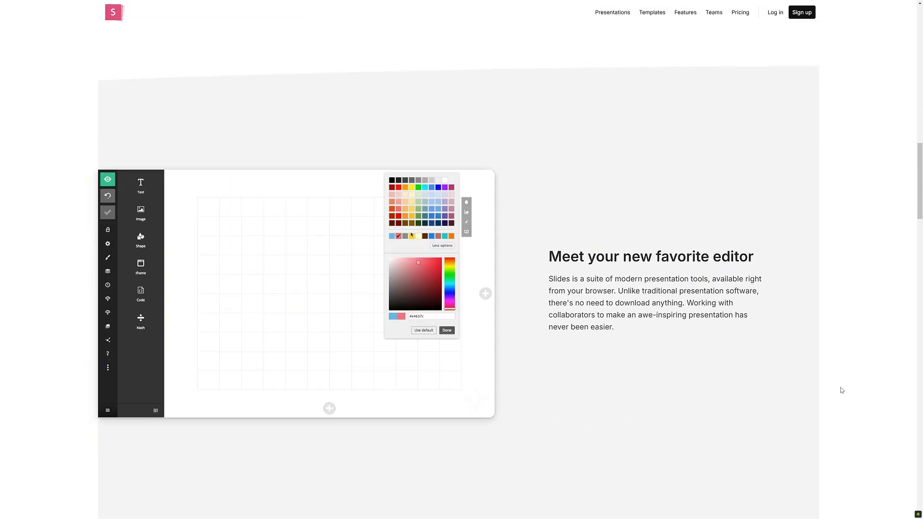
{"action": "scroll", "coordinate": [841, 391], "scroll_direction": "down", "scroll_amount": 1}
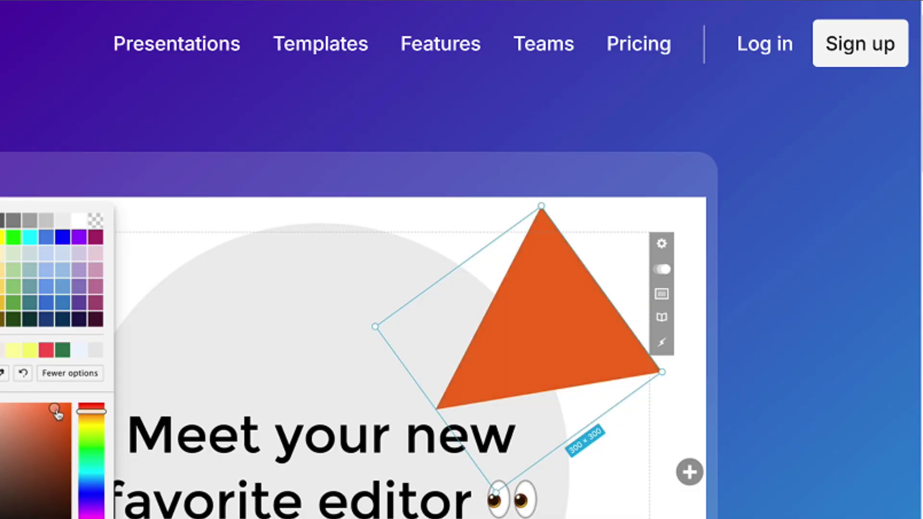
{"action": "left_click", "coordinate": [757, 56]}
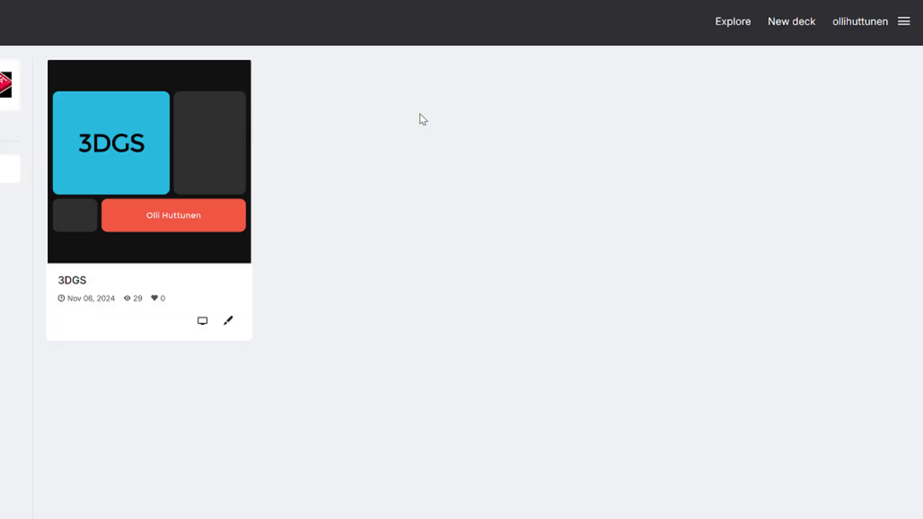
- Create a new deck, choosing Blank Dark Deck from the template list
{"action": "left_click", "coordinate": [805, 24]}
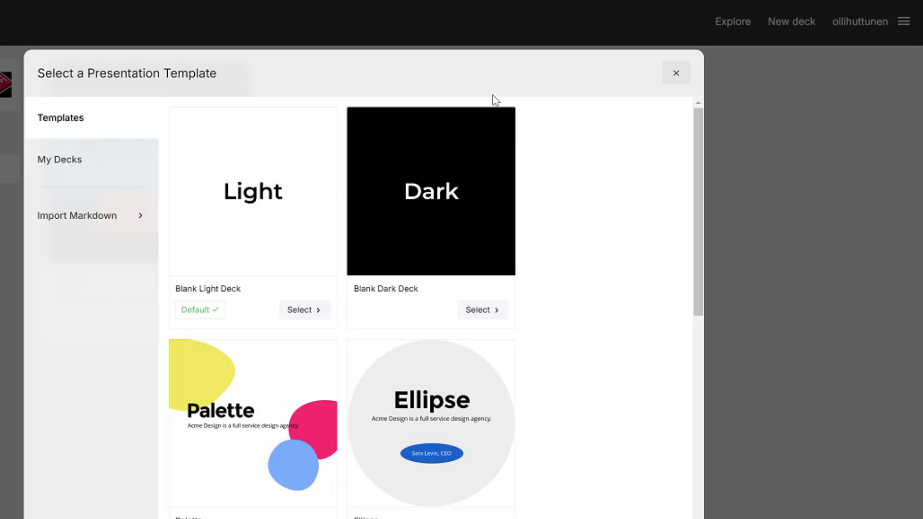
{"action": "scroll", "coordinate": [425, 459], "scroll_direction": "down", "scroll_amount": 2}
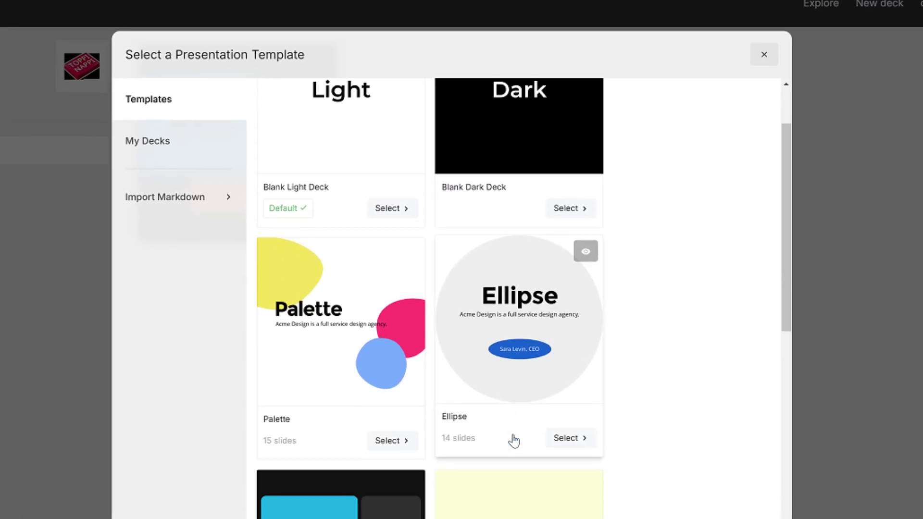
{"action": "scroll", "coordinate": [514, 440], "scroll_direction": "down", "scroll_amount": 7}
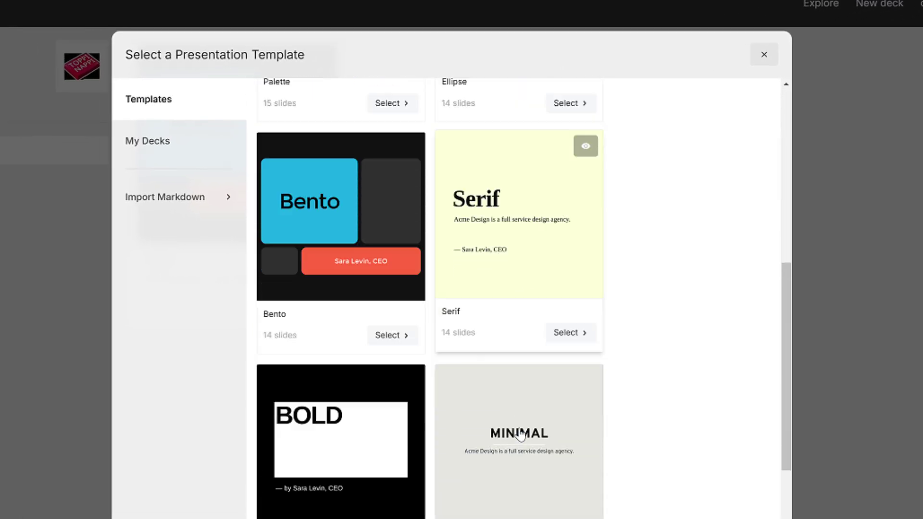
{"action": "scroll", "coordinate": [671, 484], "scroll_direction": "up", "scroll_amount": 9}
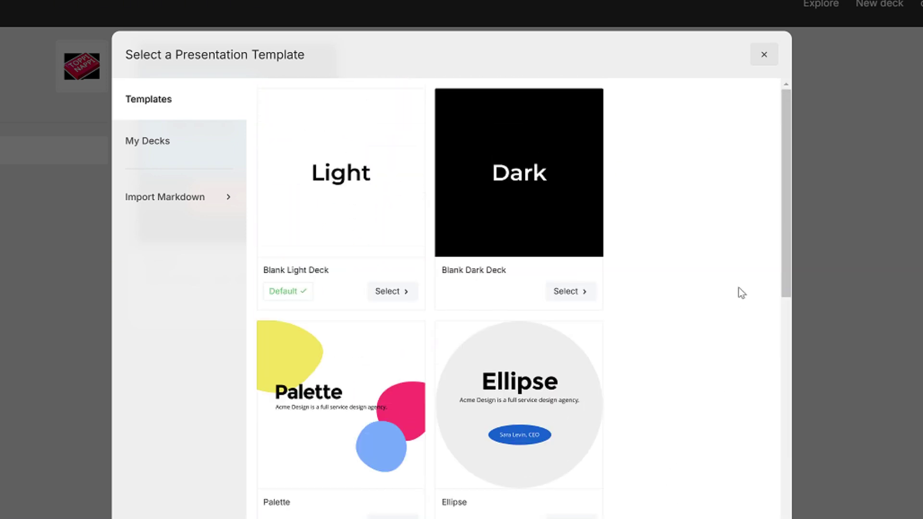
{"action": "left_click", "coordinate": [552, 166]}
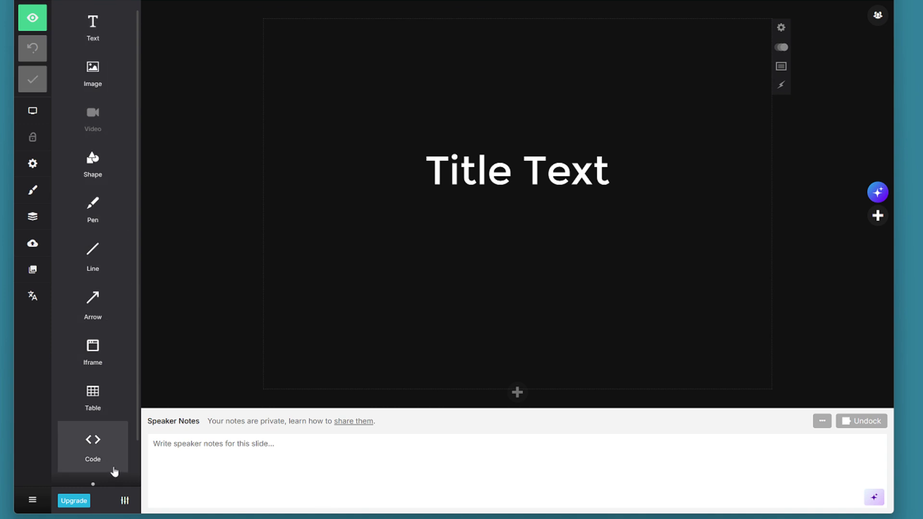
- Replace the first slide's 'Title Text' placeholder with 'My 3D presentation'
{"action": "scroll", "coordinate": [104, 363], "scroll_direction": "down", "scroll_amount": 1}
{"action": "scroll", "coordinate": [96, 381], "scroll_direction": "up", "scroll_amount": 1}
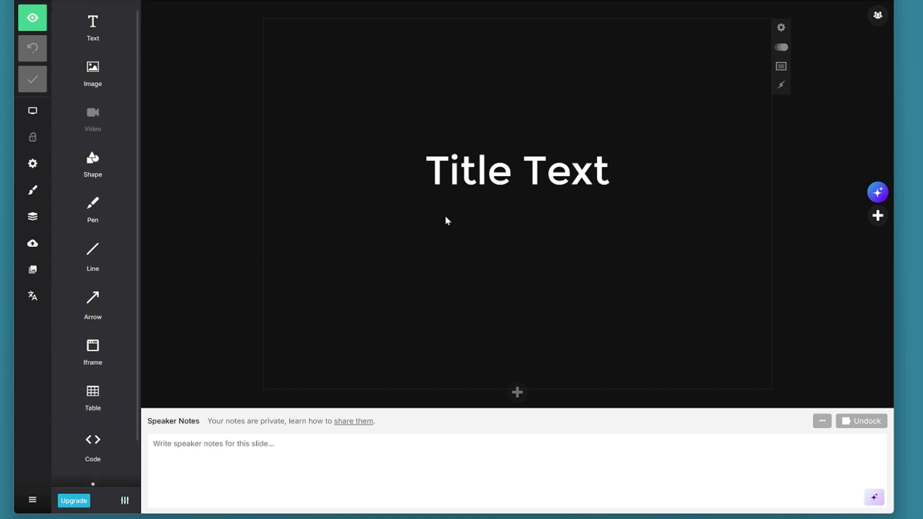
{"action": "left_click", "coordinate": [488, 169]}
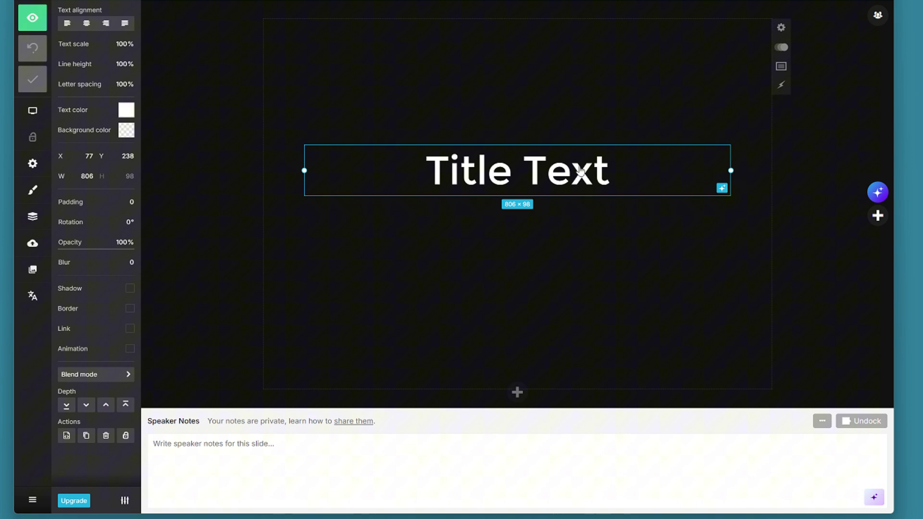
{"action": "double_click", "coordinate": [578, 173]}
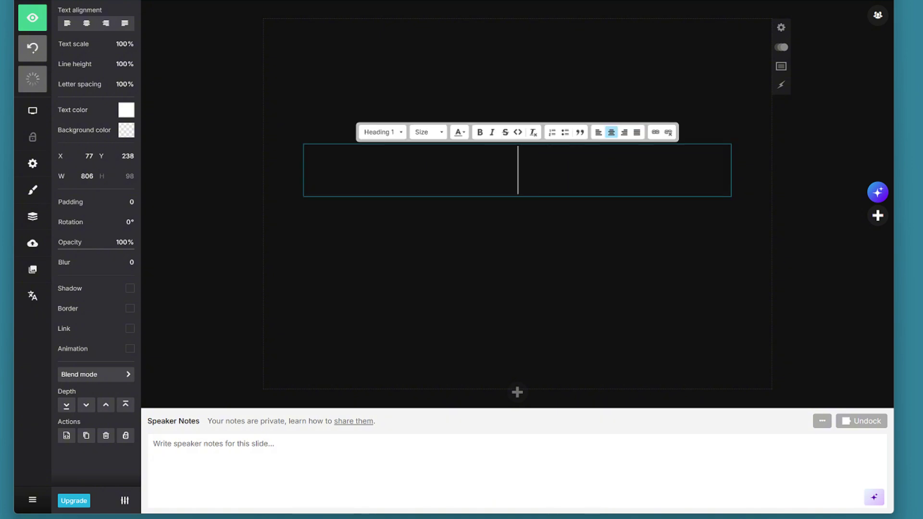
{"action": "type", "text": "My 3D pr"}
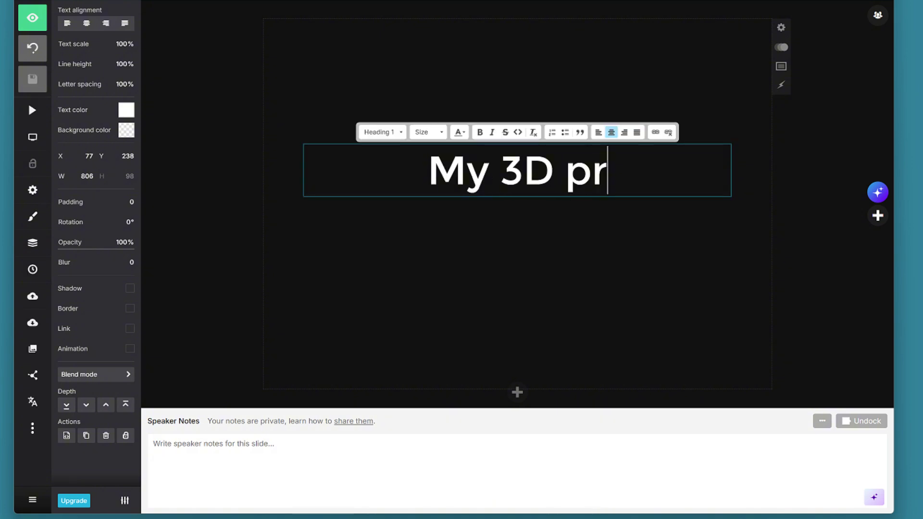
{"action": "type", "text": "esentation"}
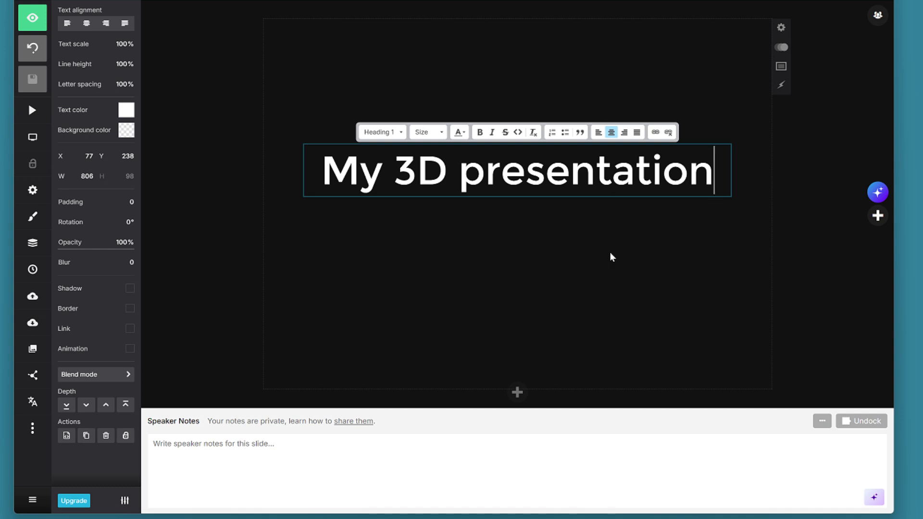
{"action": "left_click", "coordinate": [610, 256]}
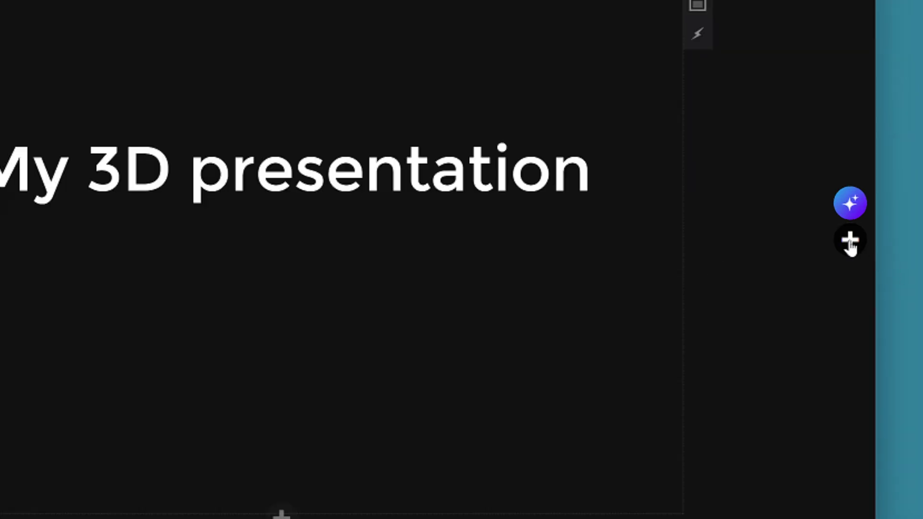
- Add a new slide with the Title Text layout and move its title box to the top
{"action": "left_click", "coordinate": [847, 245]}
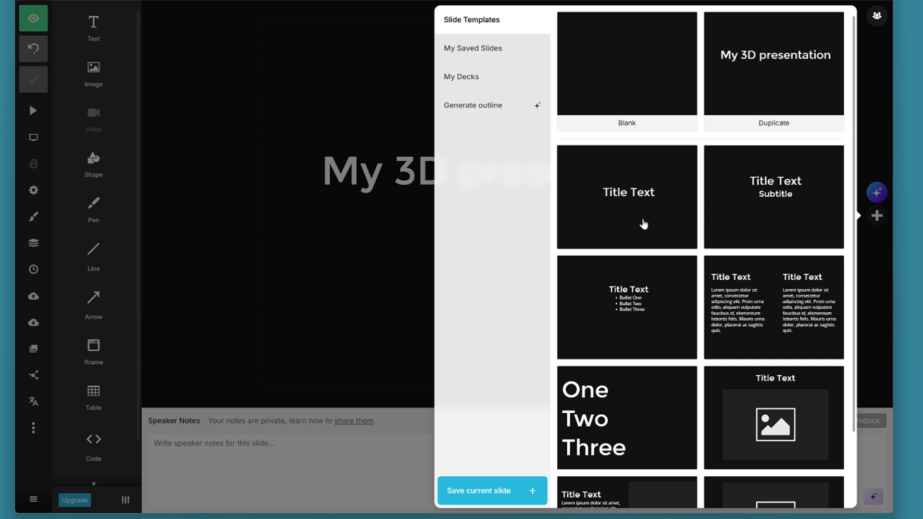
{"action": "left_click", "coordinate": [643, 224]}
{"action": "left_click", "coordinate": [588, 206]}
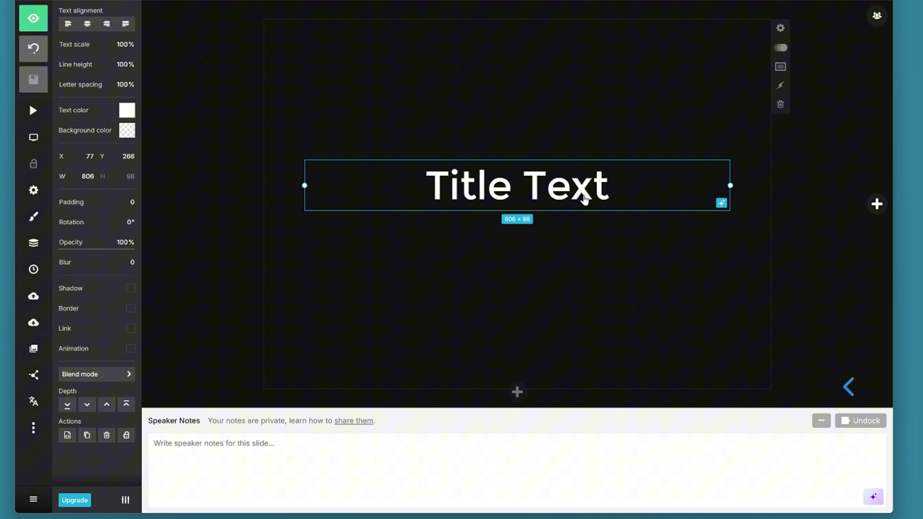
{"action": "left_click_drag", "start_coordinate": [585, 198], "coordinate": [591, 81]}
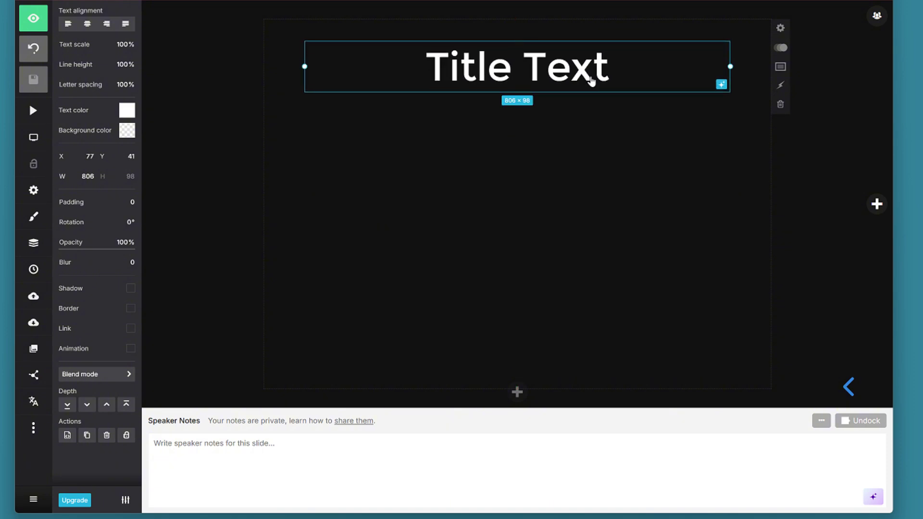
- Rename the new slide's heading to '3DGS Model'
{"action": "double_click", "coordinate": [592, 80]}
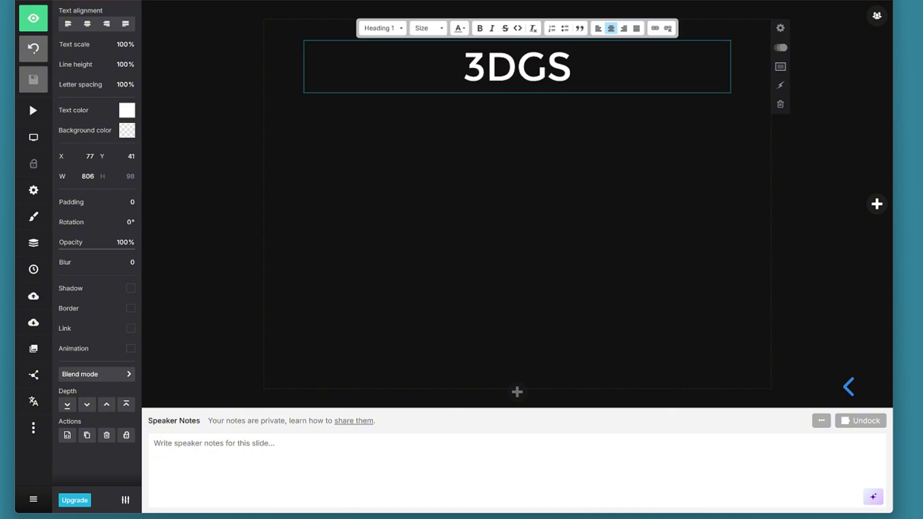
{"action": "type", "text": "3DGS Model"}
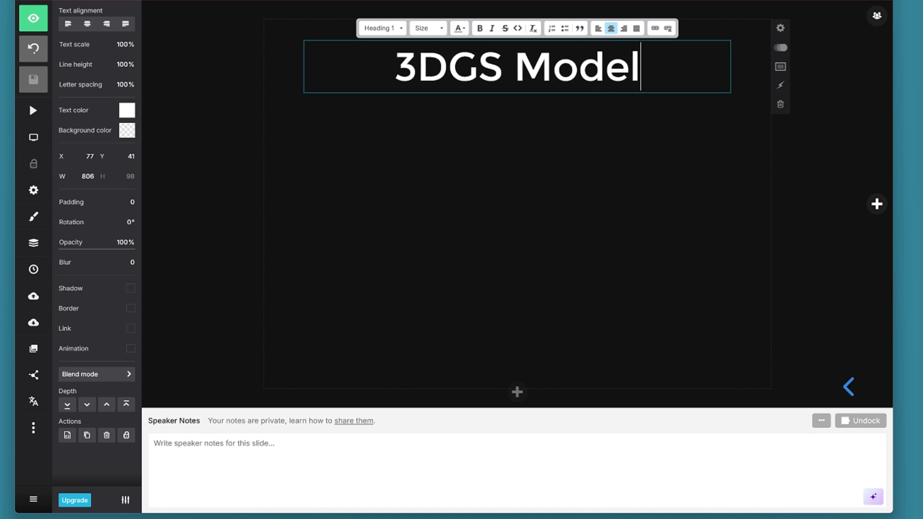
{"action": "left_click", "coordinate": [490, 192]}
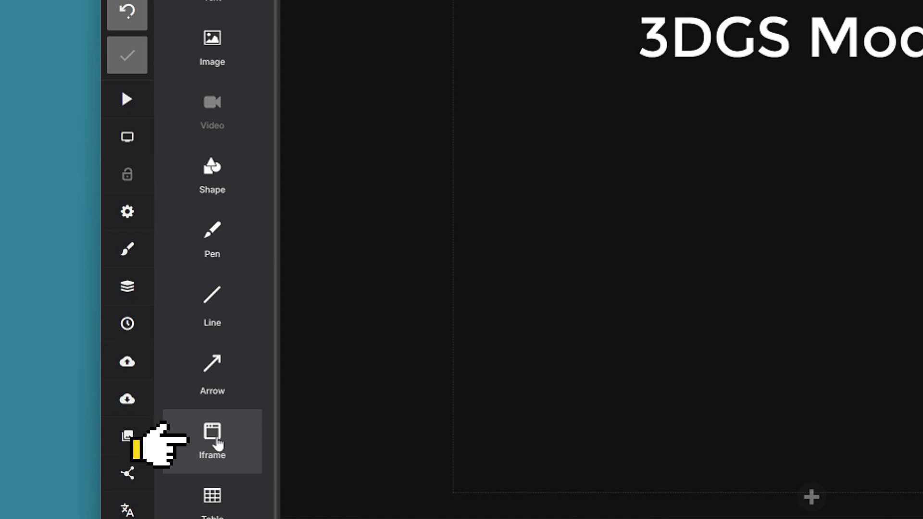
- Insert an iframe, align it to the slide's left edge and resize it to 960×541
{"action": "left_click", "coordinate": [215, 440]}
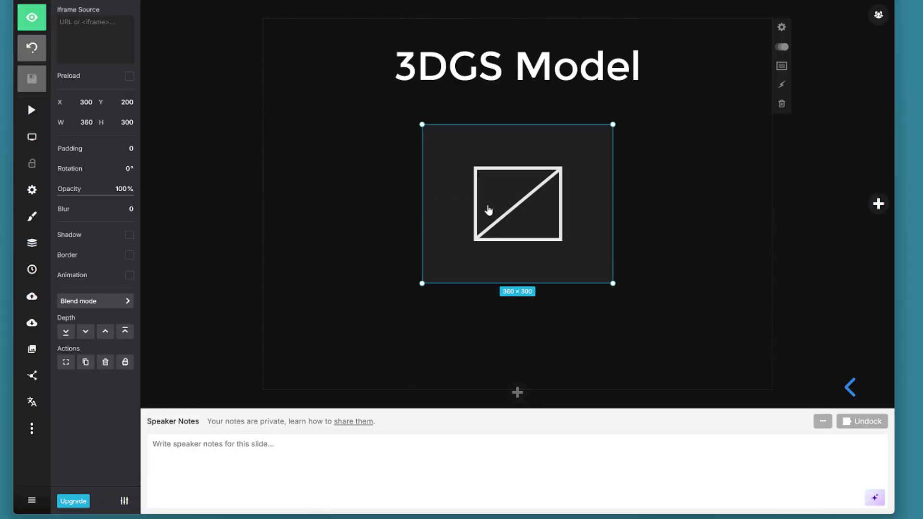
{"action": "left_click_drag", "start_coordinate": [488, 211], "coordinate": [329, 188]}
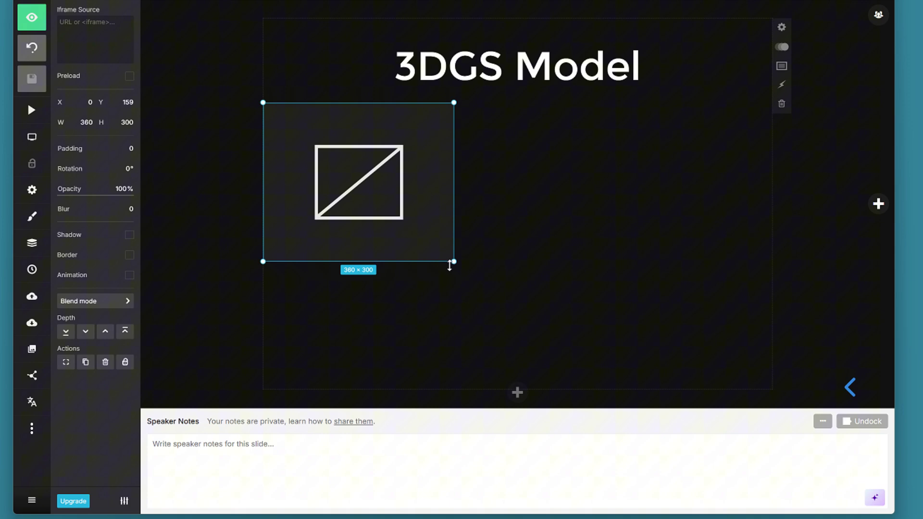
{"action": "left_click_drag", "start_coordinate": [454, 263], "coordinate": [771, 391]}
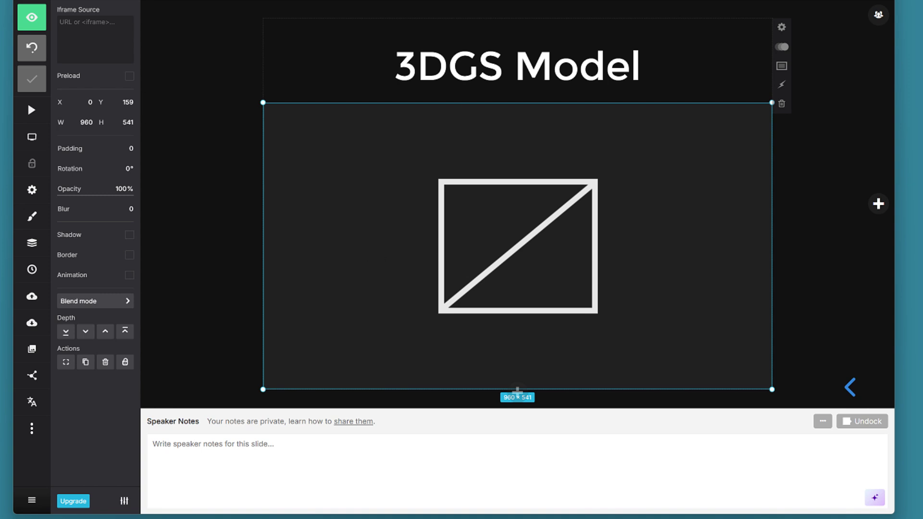
{"action": "left_click", "coordinate": [95, 39]}
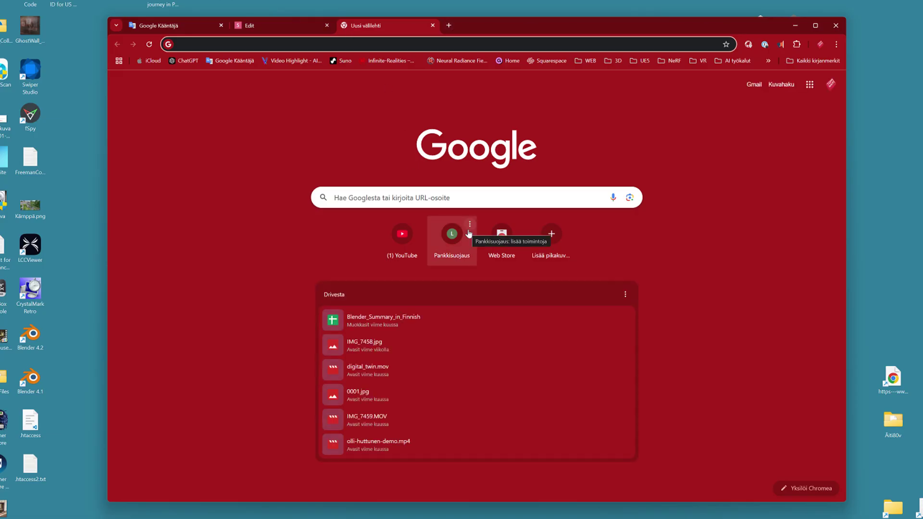
- Load poly.cam and scroll through the public captures in Explore
{"action": "type", "text": "poly"}
{"action": "key", "text": "Return"}
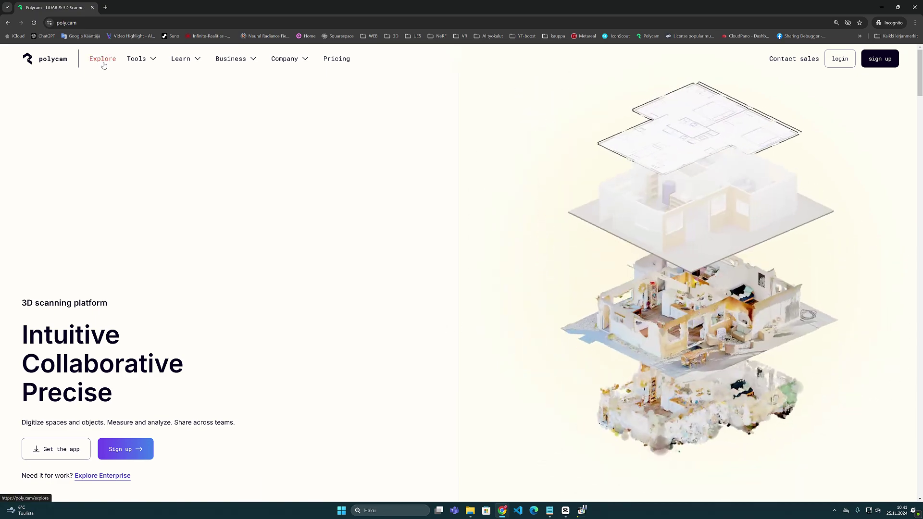
{"action": "left_click", "coordinate": [103, 61]}
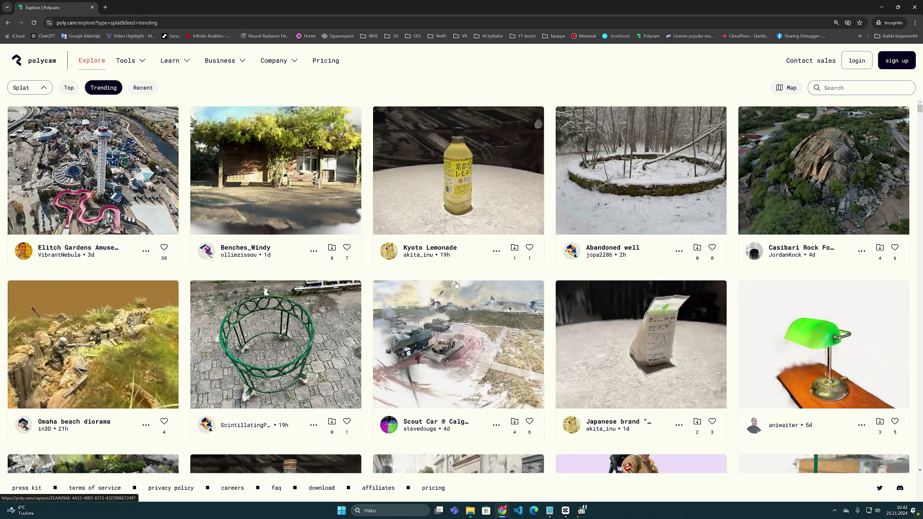
{"action": "scroll", "coordinate": [457, 285], "scroll_direction": "down", "scroll_amount": 3}
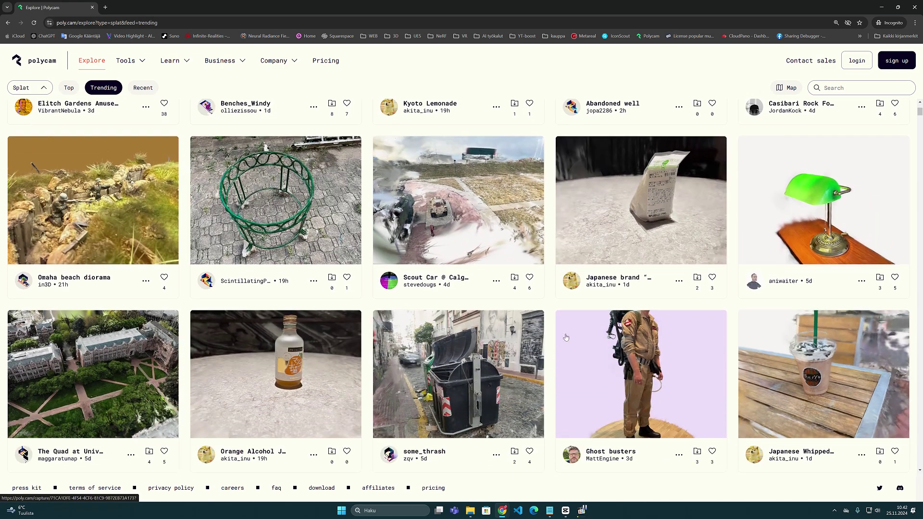
{"action": "scroll", "coordinate": [555, 335], "scroll_direction": "down", "scroll_amount": 5}
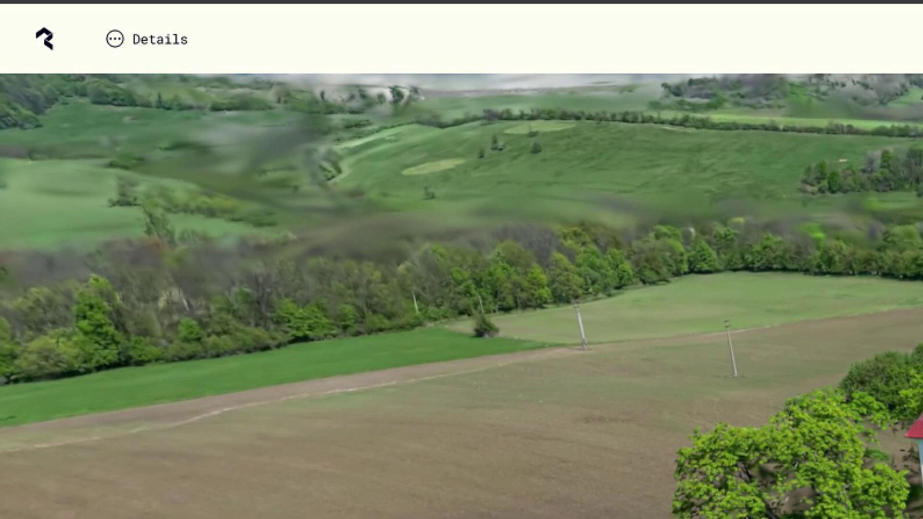
- Open the church capture's details and share options, then copy its embed code
{"action": "left_click", "coordinate": [126, 36]}
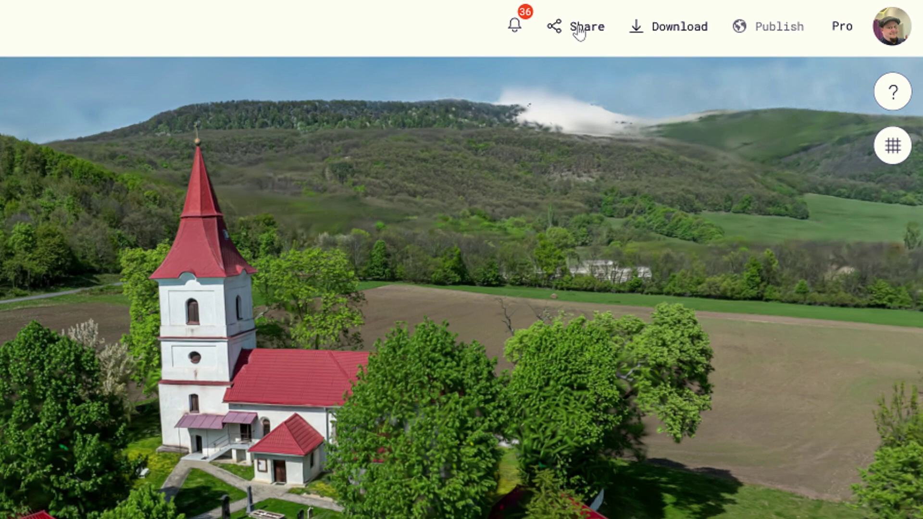
{"action": "left_click", "coordinate": [645, 89]}
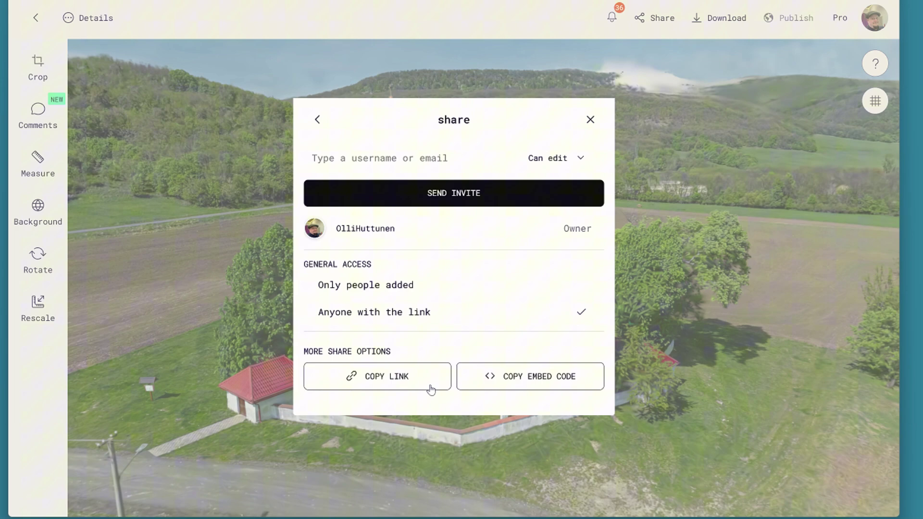
{"action": "left_click", "coordinate": [526, 375]}
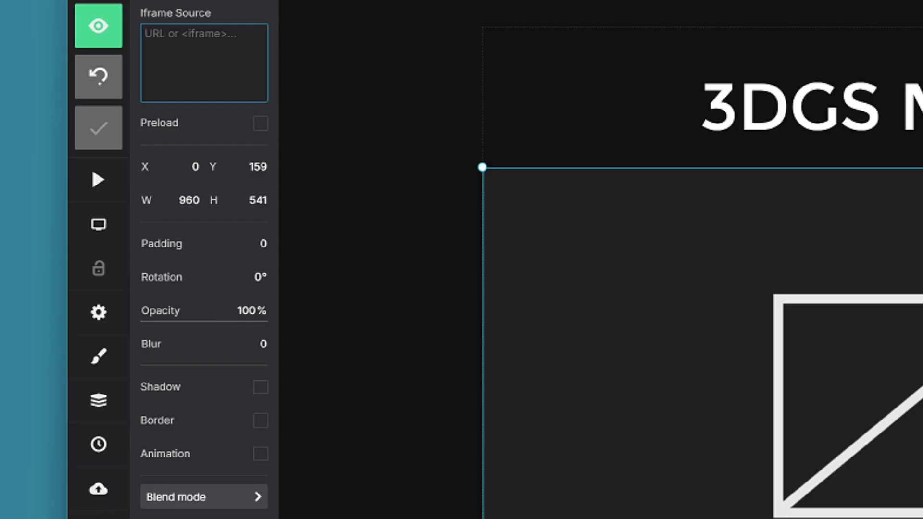
- Paste the Polycam church embed URL as the iframe source, reload it, and nudge the frame into place
{"action": "key", "text": "ctrl+v"}
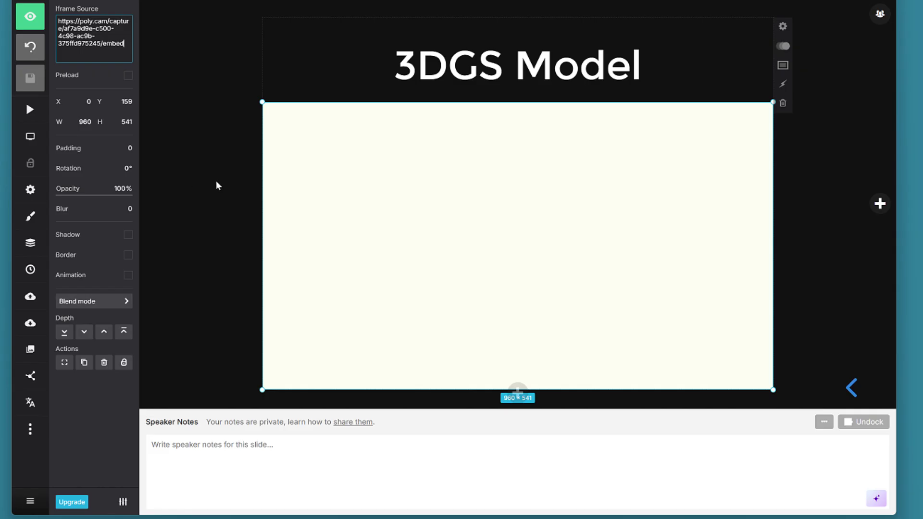
{"action": "left_click", "coordinate": [392, 323]}
{"action": "left_click", "coordinate": [494, 266]}
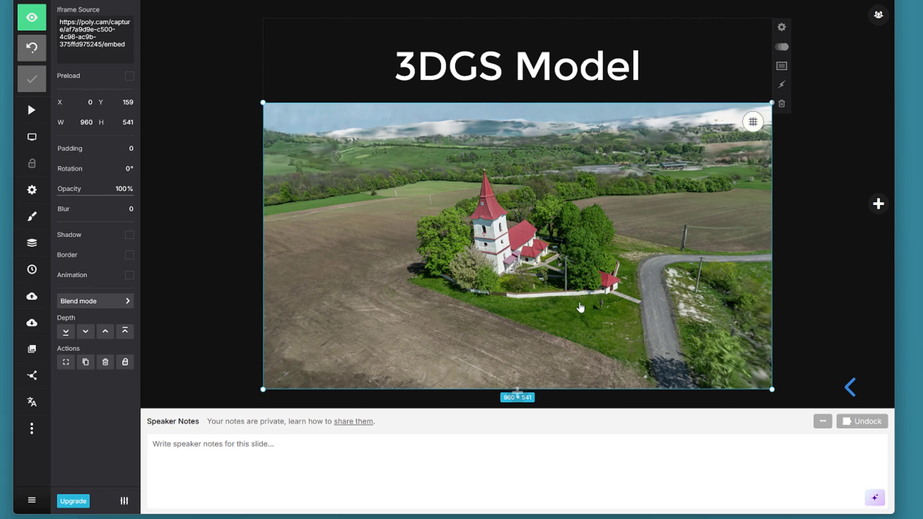
{"action": "mouse_move", "coordinate": [517, 228]}
{"action": "left_mouse_down"}
{"action": "mouse_move", "coordinate": [517, 212]}
{"action": "mouse_move", "coordinate": [519, 229]}
{"action": "left_mouse_up"}
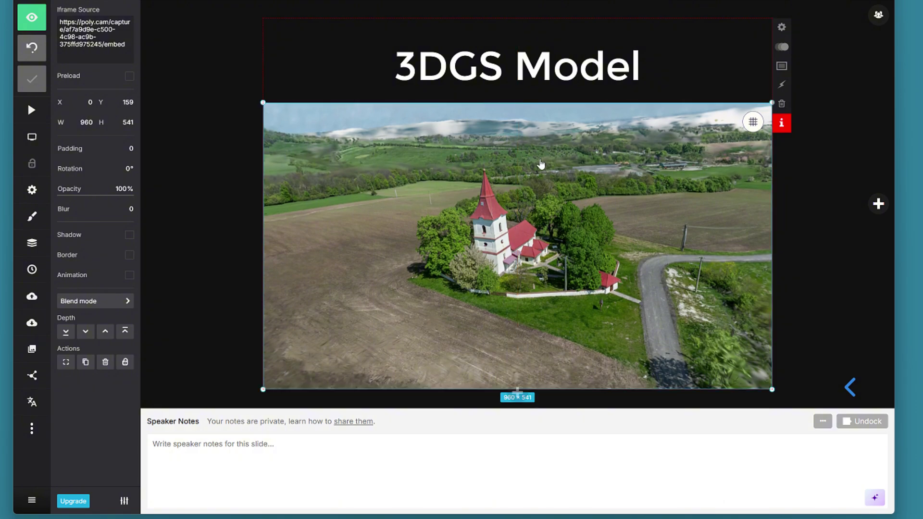
- Preview the deck, orbit, zoom and tilt the church splat, then revisit the title slide and return
{"action": "left_click", "coordinate": [202, 72]}
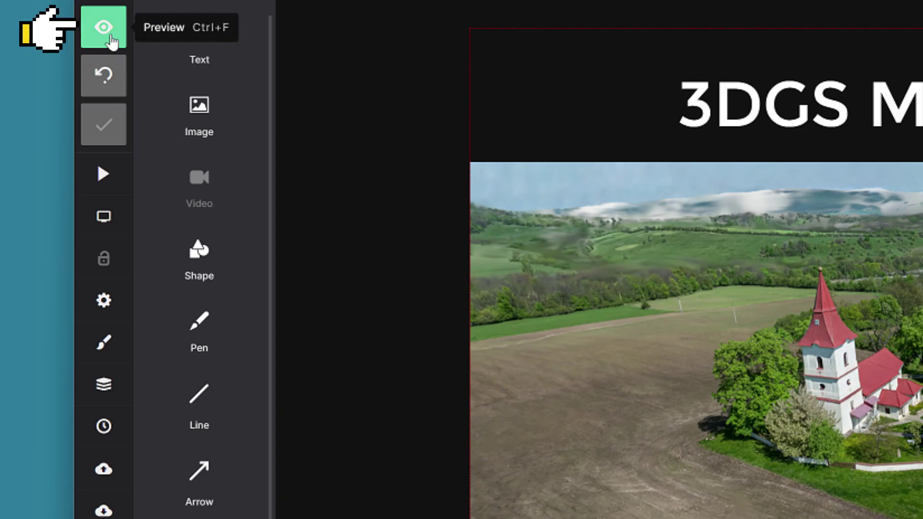
{"action": "left_click", "coordinate": [115, 40]}
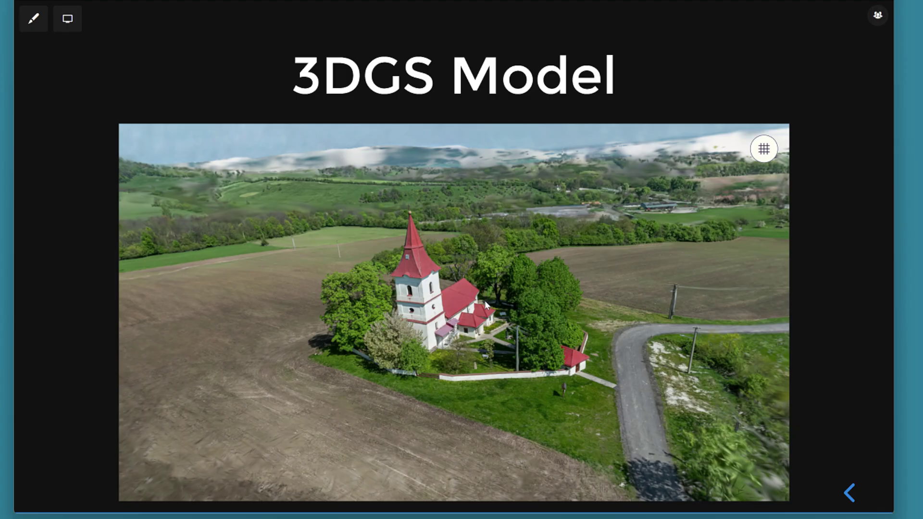
{"action": "left_click_drag", "start_coordinate": [485, 304], "coordinate": [586, 238]}
{"action": "scroll", "coordinate": [587, 238], "scroll_direction": "down", "scroll_amount": 5}
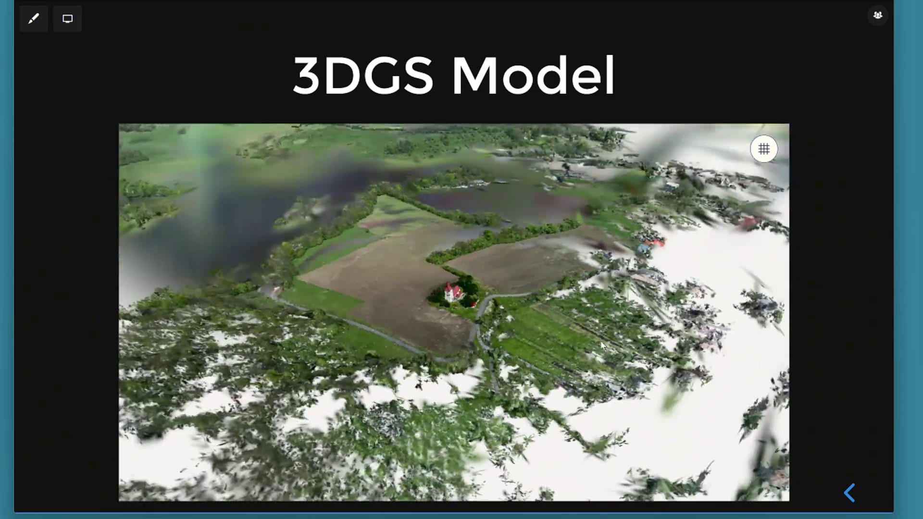
{"action": "left_click_drag", "start_coordinate": [601, 345], "coordinate": [497, 305]}
{"action": "scroll", "coordinate": [495, 302], "scroll_direction": "up", "scroll_amount": 5}
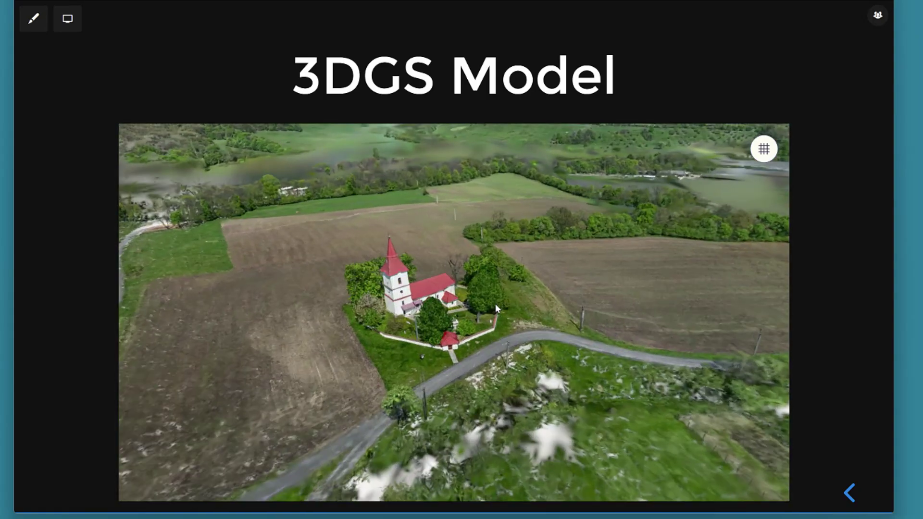
{"action": "scroll", "coordinate": [517, 317], "scroll_direction": "up", "scroll_amount": 3}
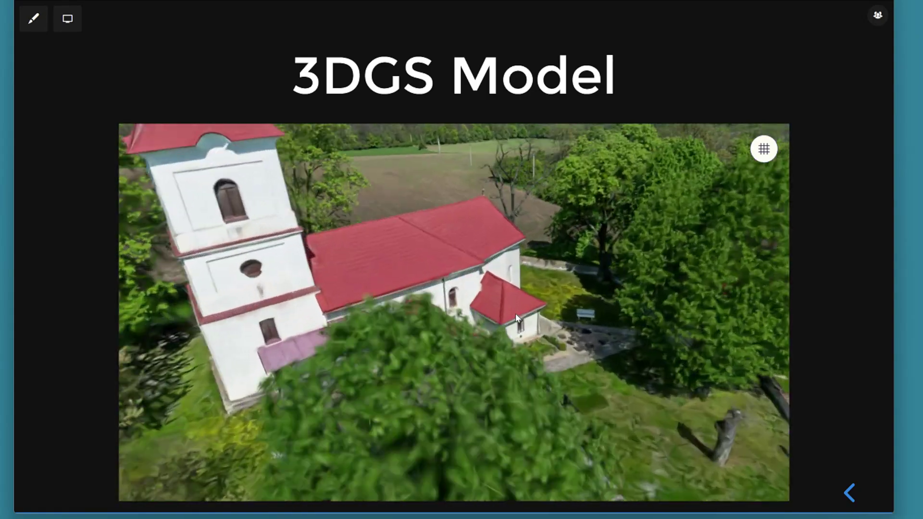
{"action": "scroll", "coordinate": [515, 314], "scroll_direction": "down", "scroll_amount": 5}
{"action": "scroll", "coordinate": [457, 345], "scroll_direction": "up", "scroll_amount": 2}
{"action": "left_click_drag", "start_coordinate": [465, 329], "coordinate": [443, 327]}
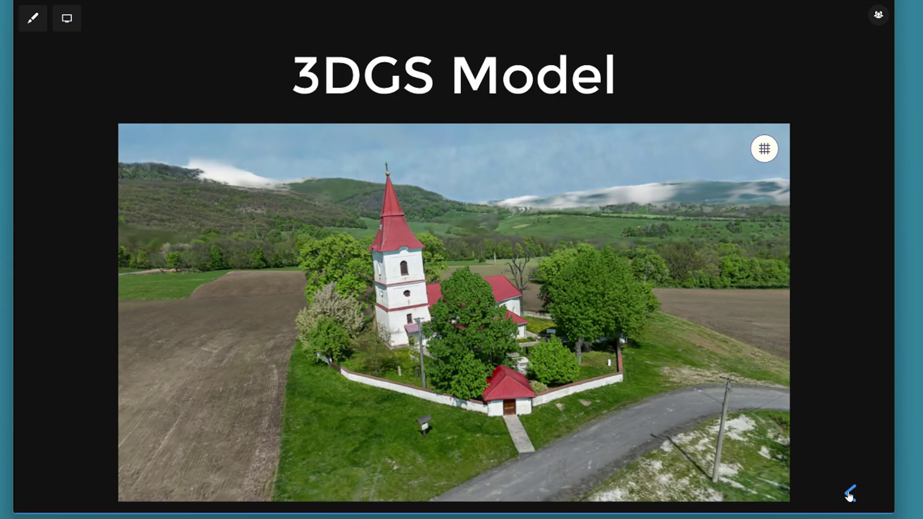
{"action": "left_click", "coordinate": [753, 431]}
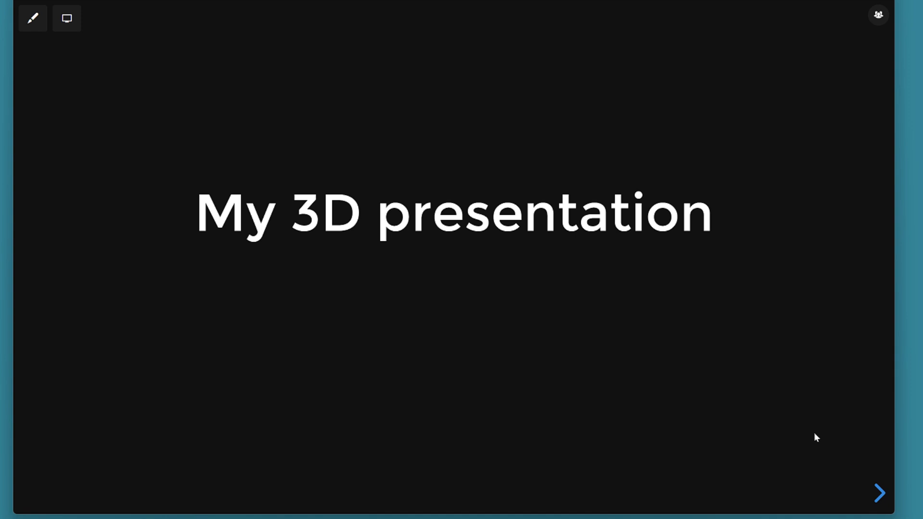
{"action": "left_click", "coordinate": [877, 493]}
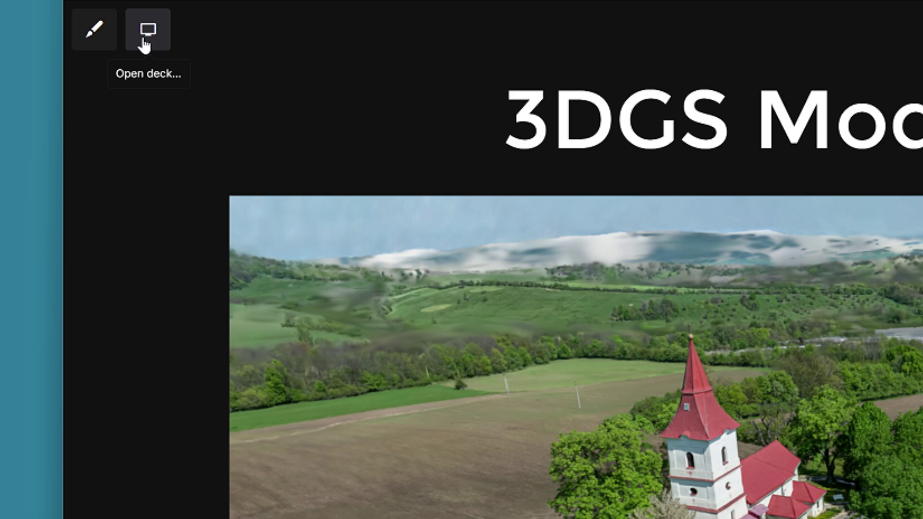
- Back in the editor, delete the Polycam URL from the 3DGS Model iframe and open a new tab
{"action": "left_click", "coordinate": [96, 30]}
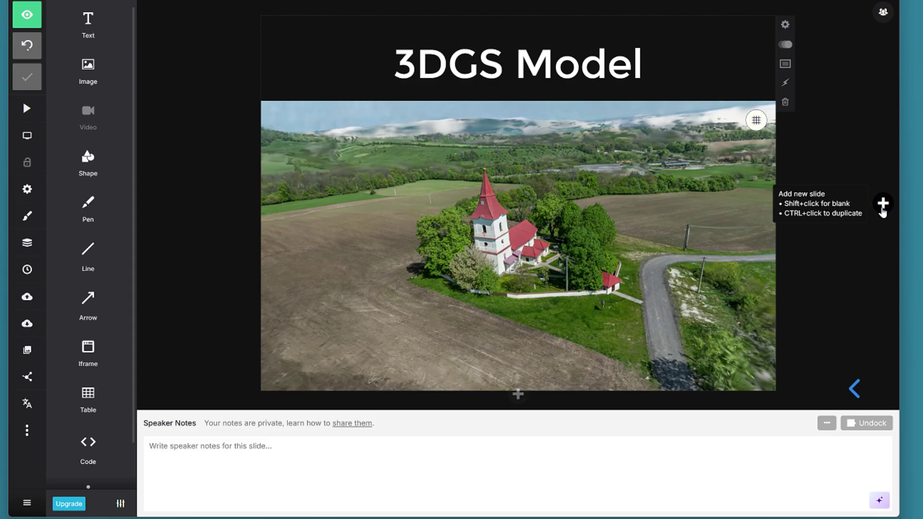
{"action": "key", "text": "ctrl"}
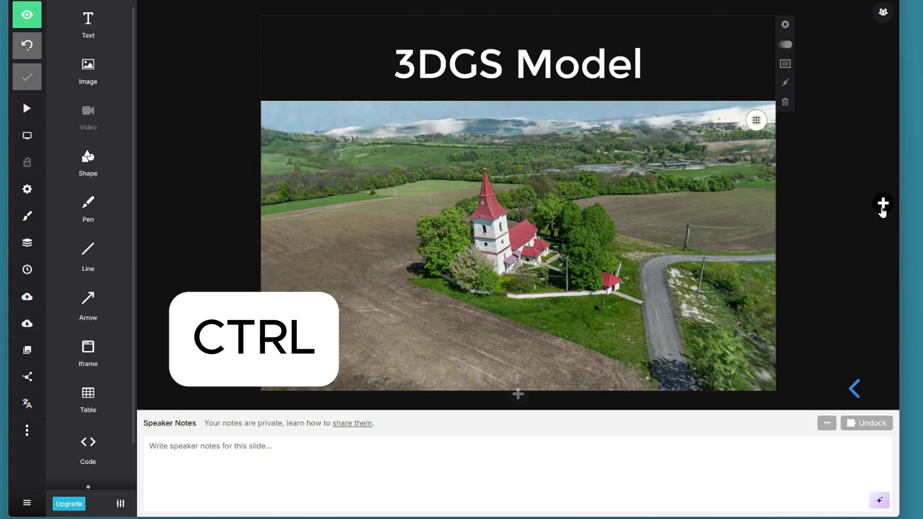
{"action": "left_click", "coordinate": [883, 212], "text": "ctrl"}
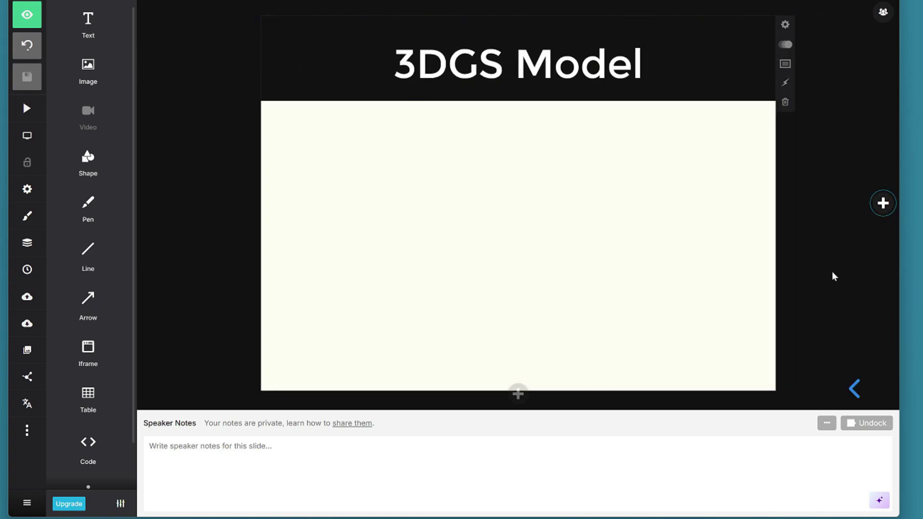
{"action": "left_click", "coordinate": [571, 235]}
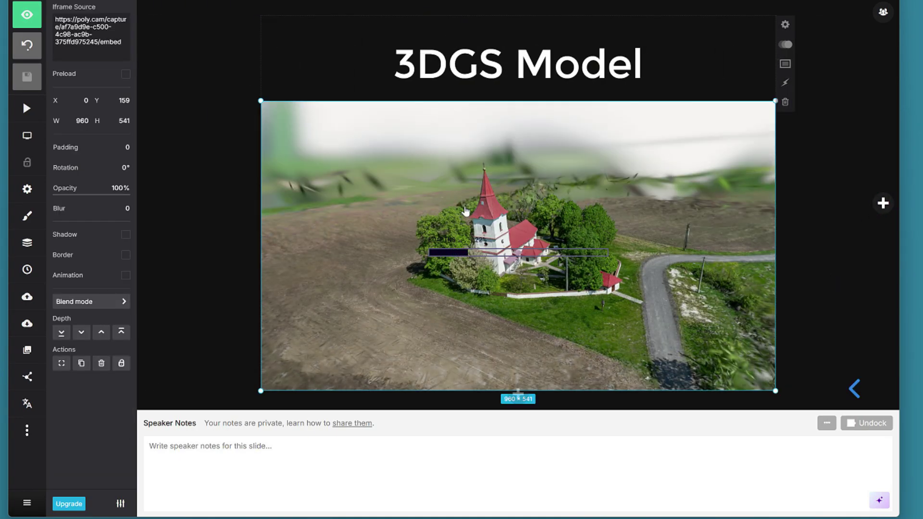
{"action": "left_click", "coordinate": [91, 48]}
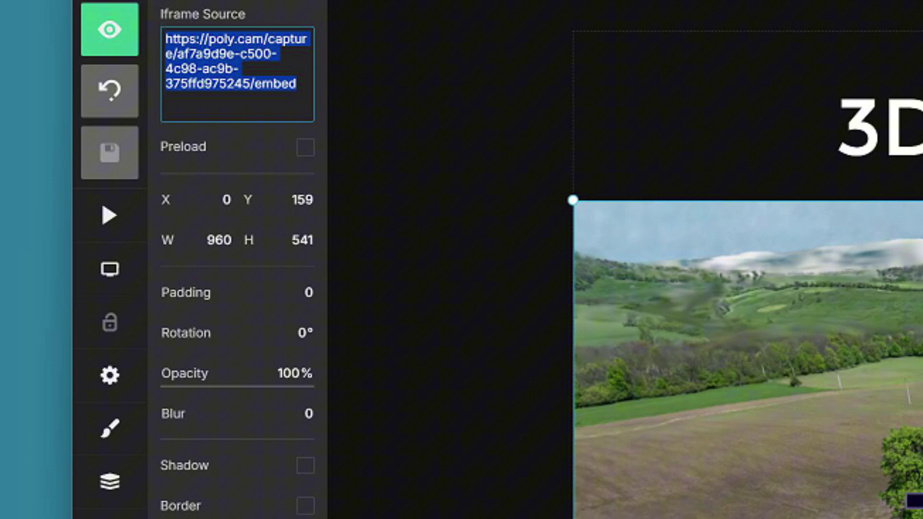
{"action": "key", "text": "BackSpace"}
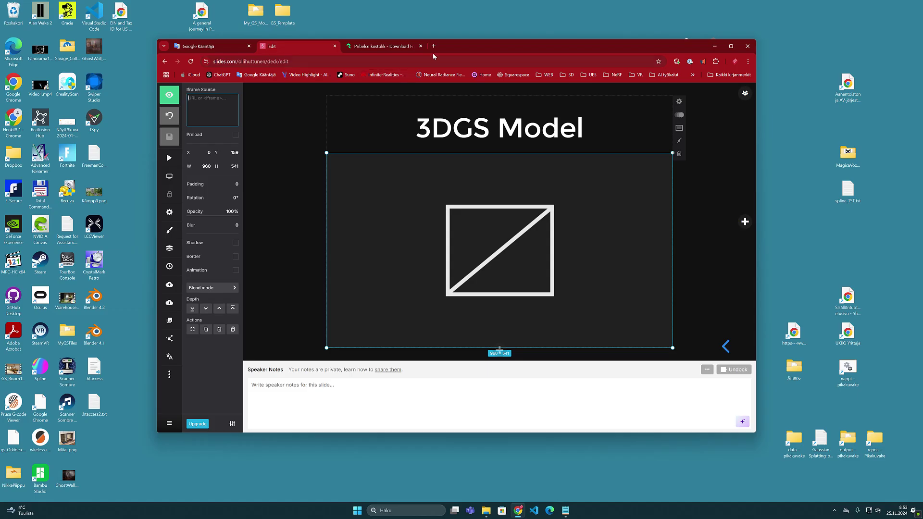
{"action": "left_click", "coordinate": [433, 46]}
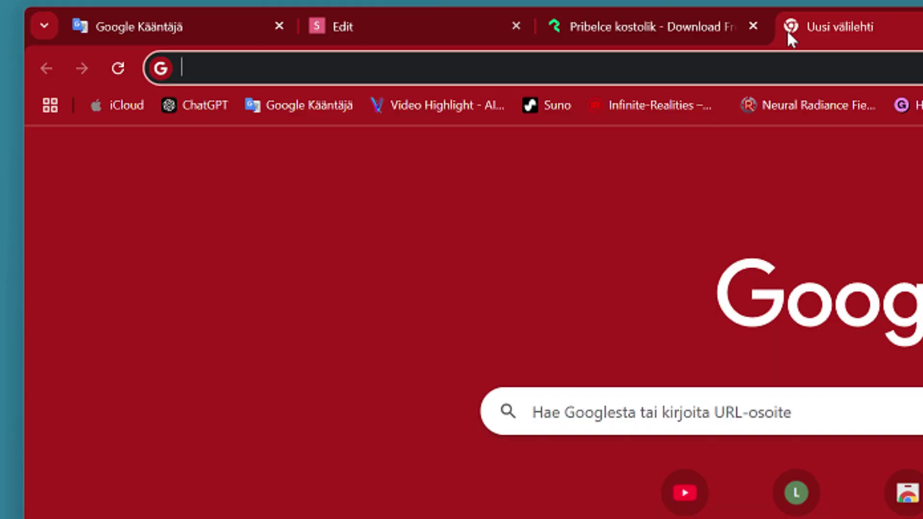
- Go to lumalabs.ai from the 'luma' address-bar suggestion and scroll down to its footer links
{"action": "type", "text": "lumalabs.ai"}
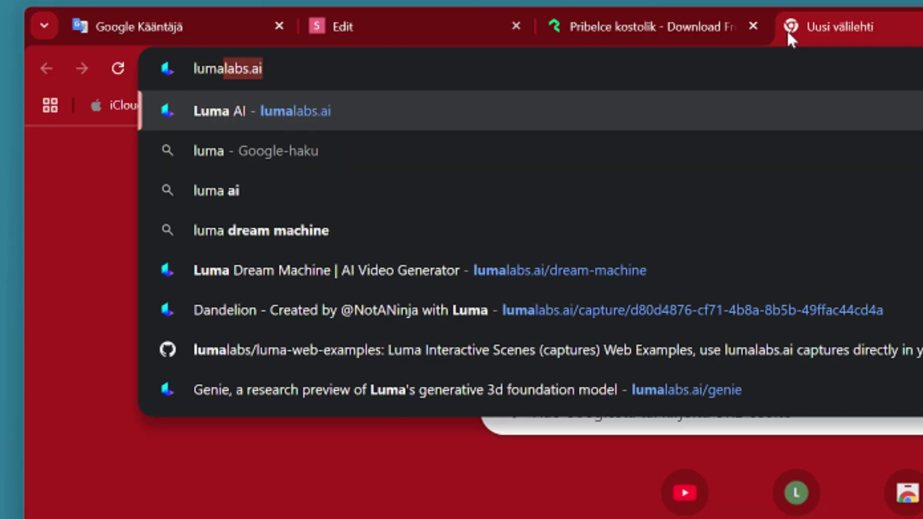
{"action": "key", "text": "Return"}
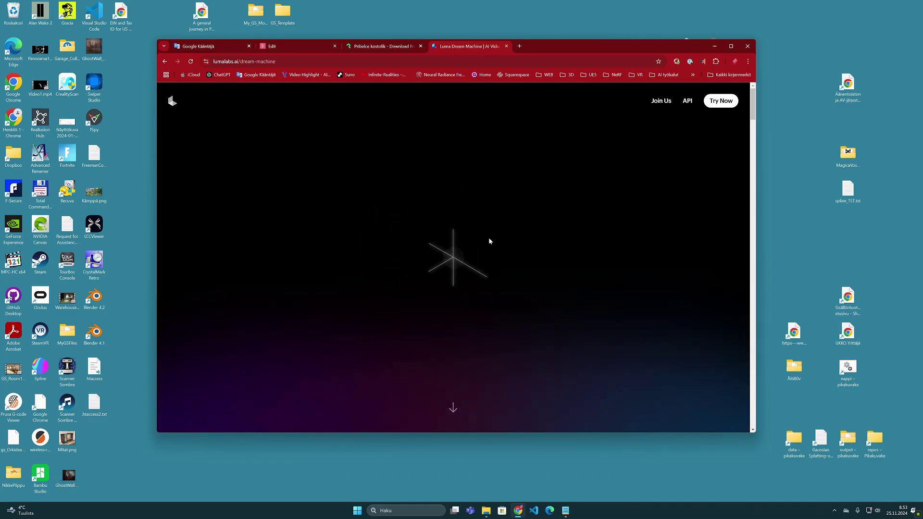
{"action": "scroll", "coordinate": [490, 241], "scroll_direction": "down", "scroll_amount": 10}
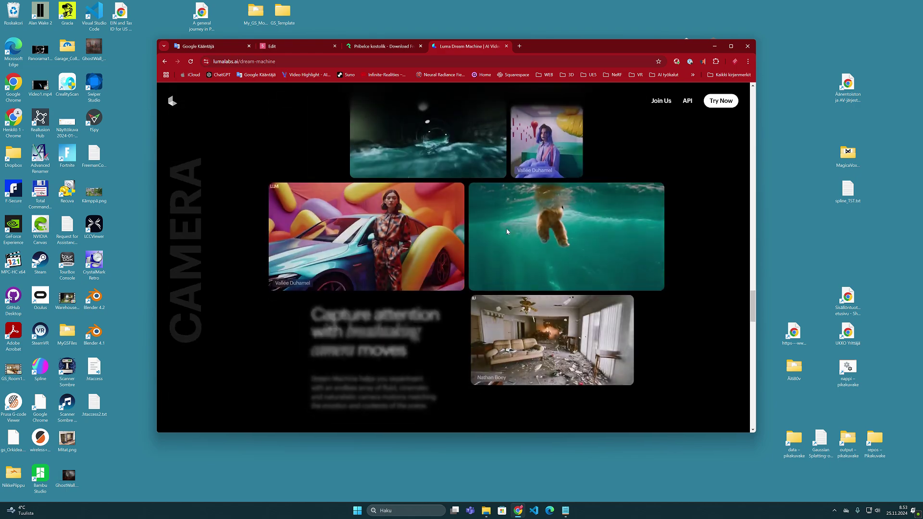
{"action": "scroll", "coordinate": [506, 229], "scroll_direction": "up", "scroll_amount": 6}
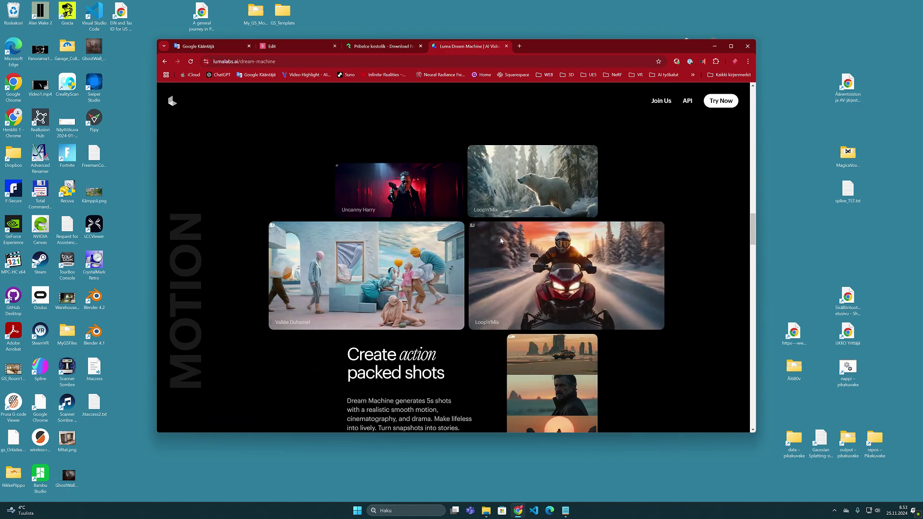
{"action": "scroll", "coordinate": [501, 241], "scroll_direction": "up", "scroll_amount": 6}
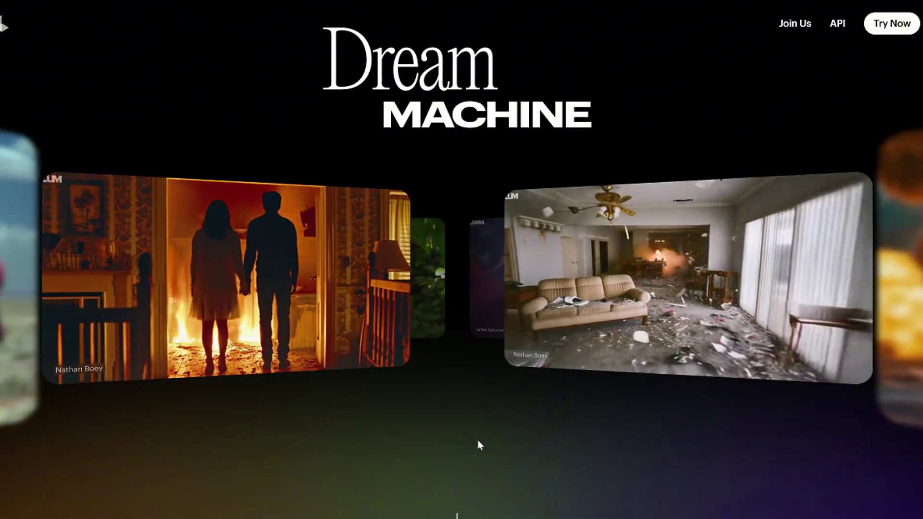
{"action": "scroll", "coordinate": [543, 243], "scroll_direction": "down", "scroll_amount": 10}
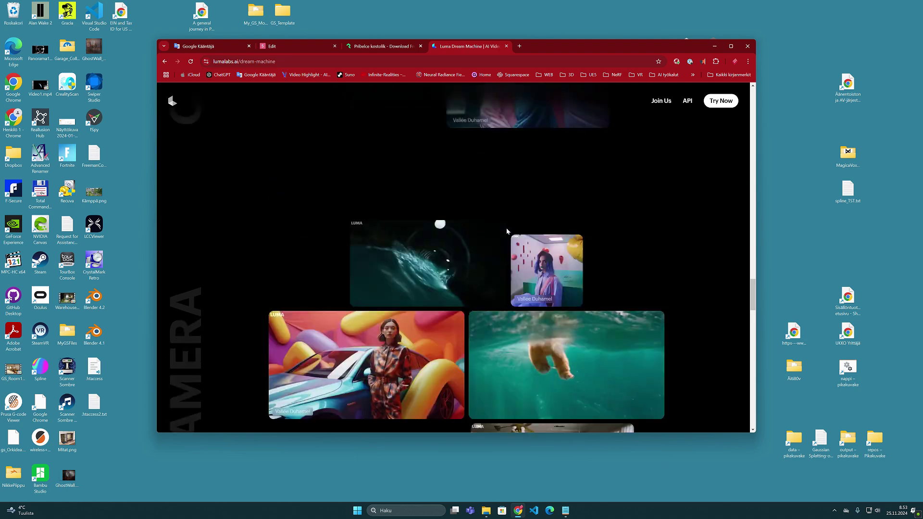
{"action": "scroll", "coordinate": [502, 236], "scroll_direction": "up", "scroll_amount": 15}
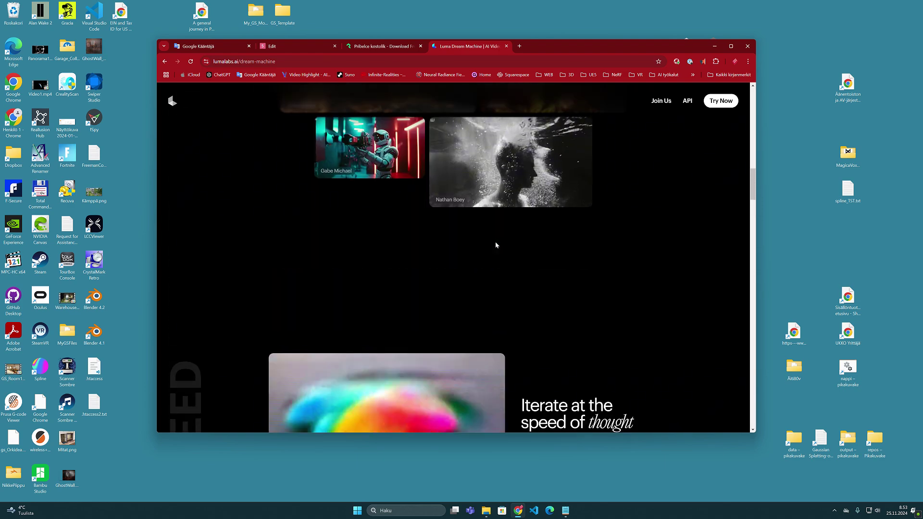
{"action": "scroll", "coordinate": [496, 245], "scroll_direction": "up", "scroll_amount": 15}
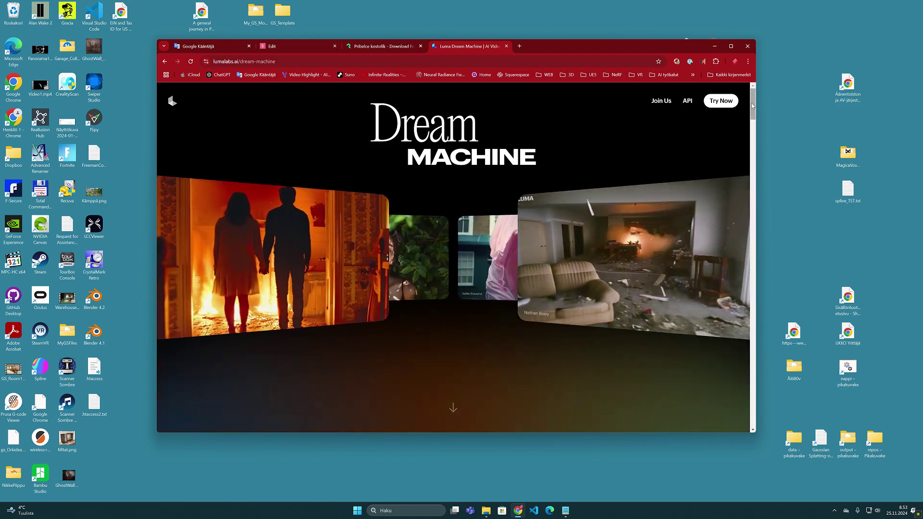
{"action": "left_click_drag", "start_coordinate": [753, 106], "coordinate": [755, 419]}
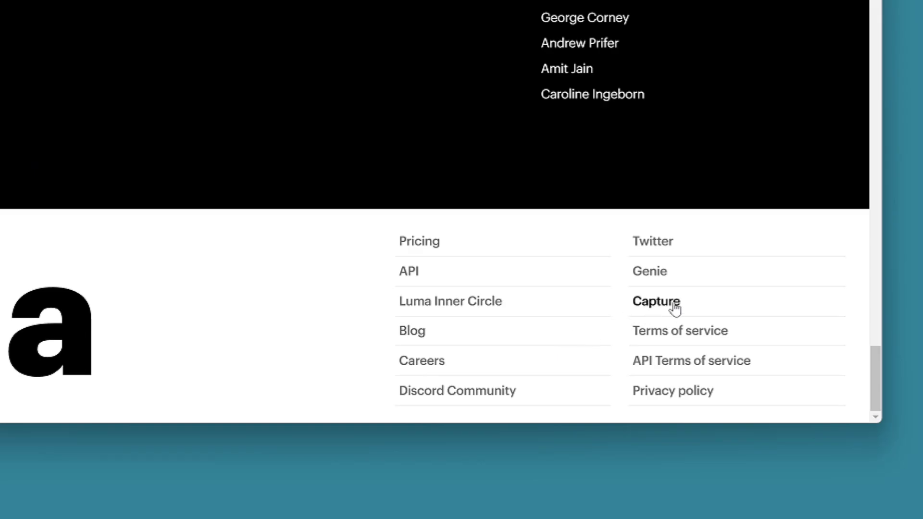
- Open Capture from the footer, browse the Interactive Scenes page, then go to Explore Creations
{"action": "left_click", "coordinate": [678, 314]}
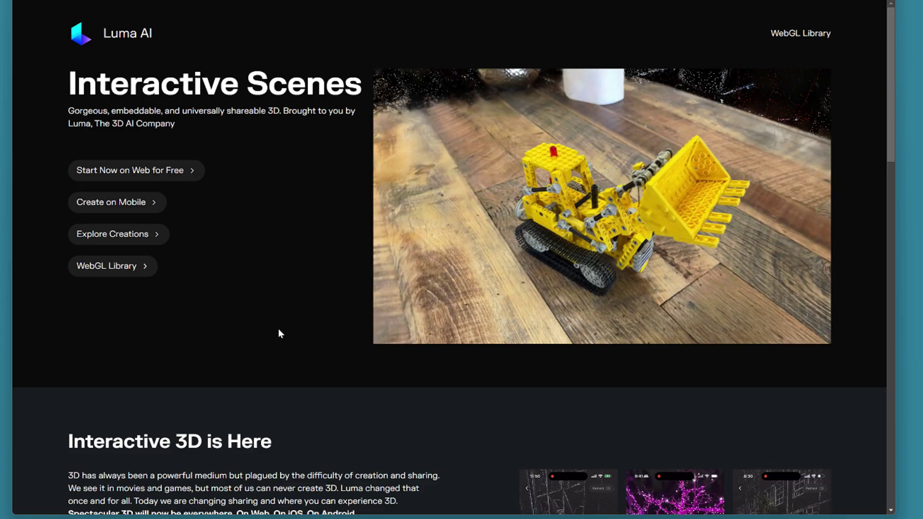
{"action": "scroll", "coordinate": [279, 329], "scroll_direction": "down", "scroll_amount": 12}
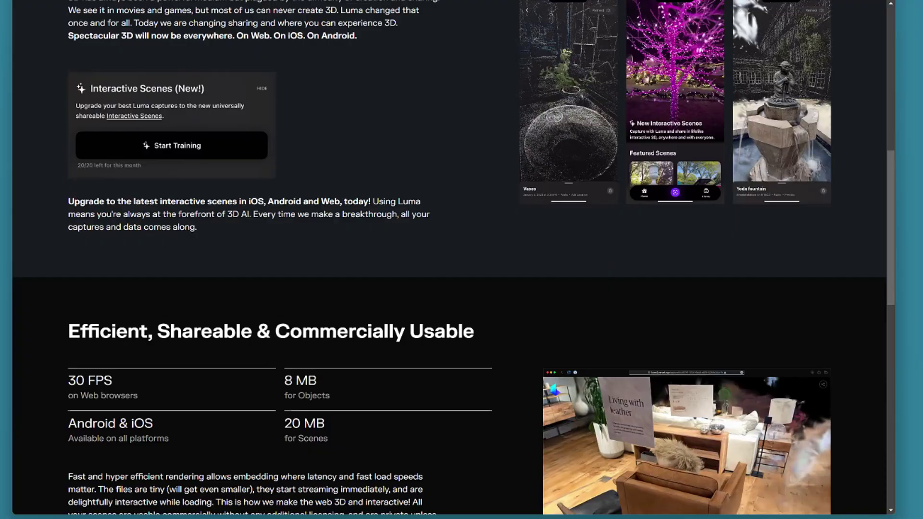
{"action": "scroll", "coordinate": [279, 332], "scroll_direction": "down", "scroll_amount": 8}
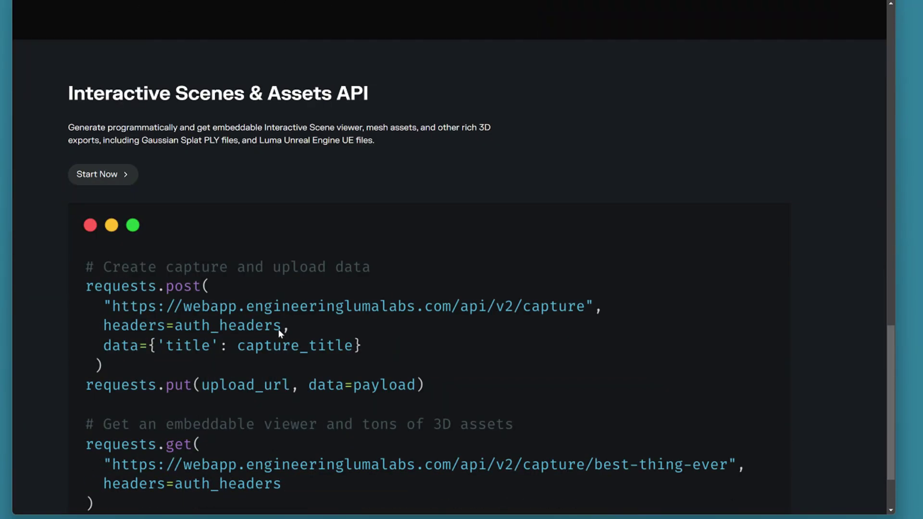
{"action": "scroll", "coordinate": [280, 332], "scroll_direction": "up", "scroll_amount": 8}
{"action": "scroll", "coordinate": [282, 335], "scroll_direction": "up", "scroll_amount": 15}
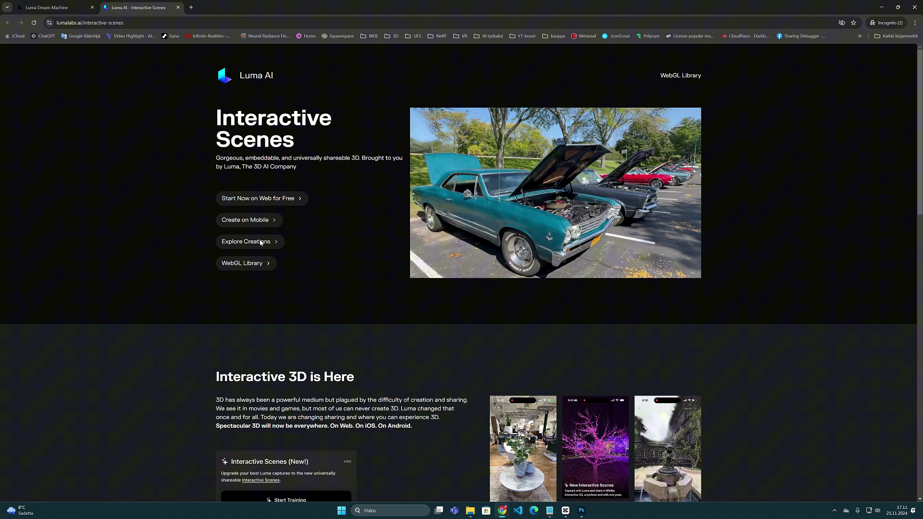
{"action": "left_click", "coordinate": [260, 242]}
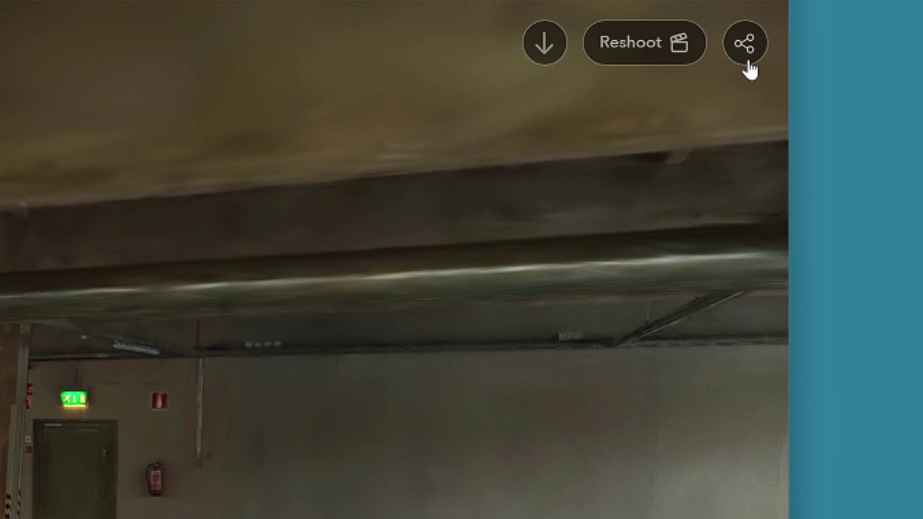
- Copy the Autohalli scene's share link from the Share and embed dialog
{"action": "left_click", "coordinate": [746, 58]}
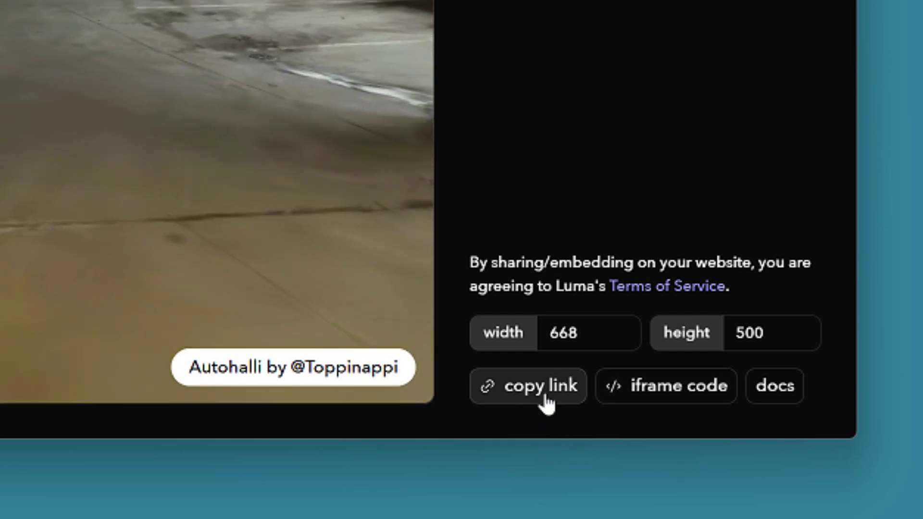
{"action": "left_click", "coordinate": [542, 402]}
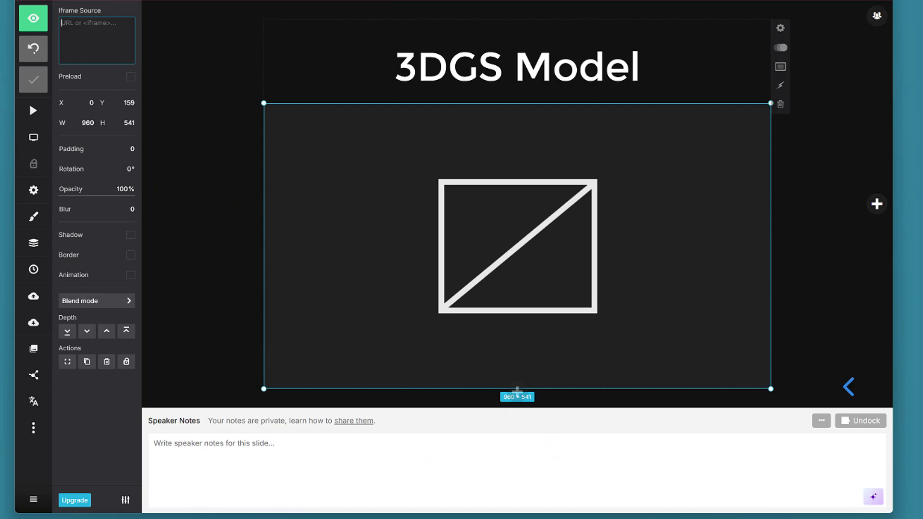
- Paste the Luma Autohalli link as the iframe source, deselect it, and preview the slide full screen
{"action": "key", "text": "ctrl+v"}
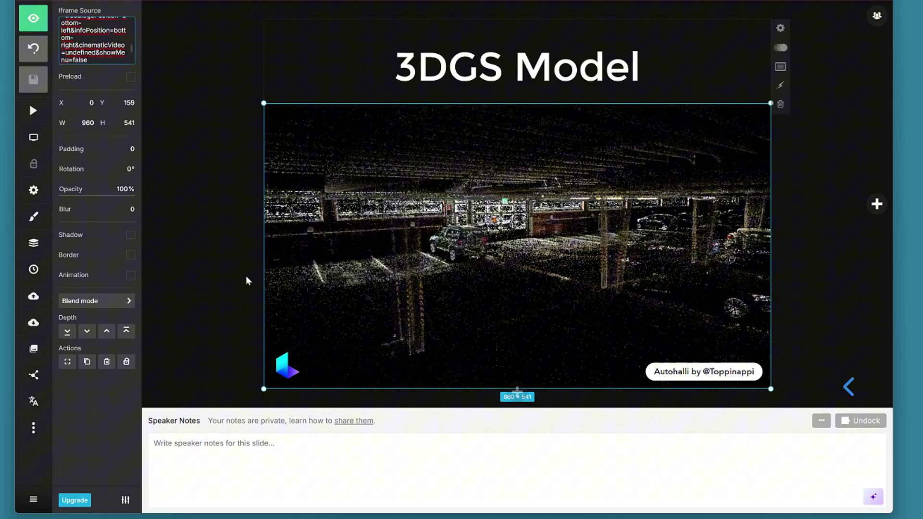
{"action": "left_click", "coordinate": [227, 266]}
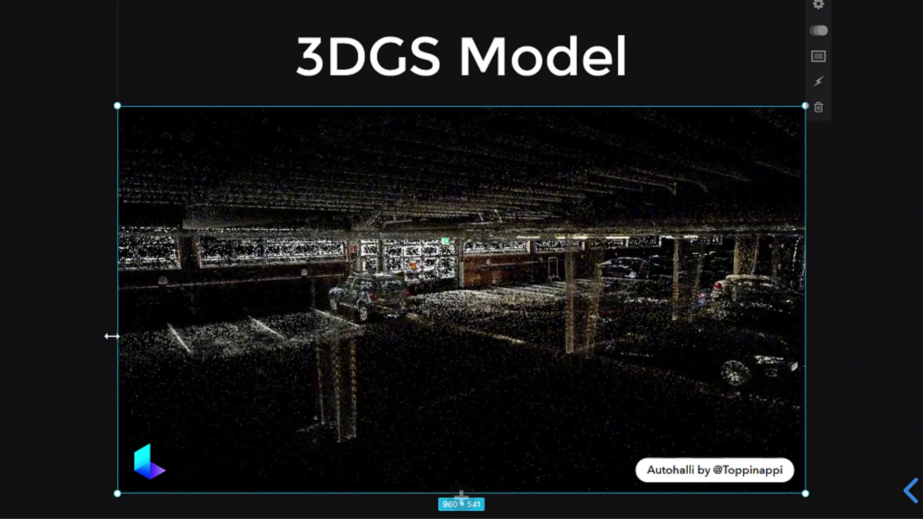
{"action": "left_click", "coordinate": [65, 323]}
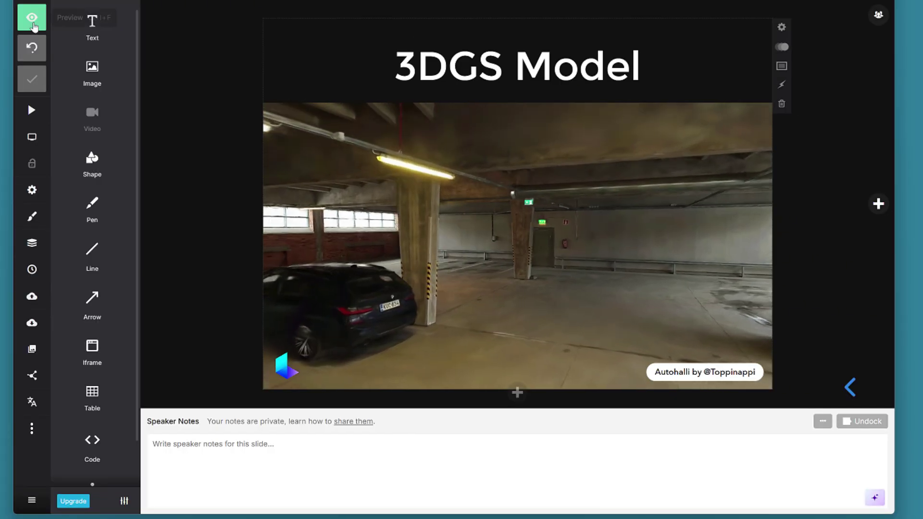
{"action": "left_click", "coordinate": [33, 24]}
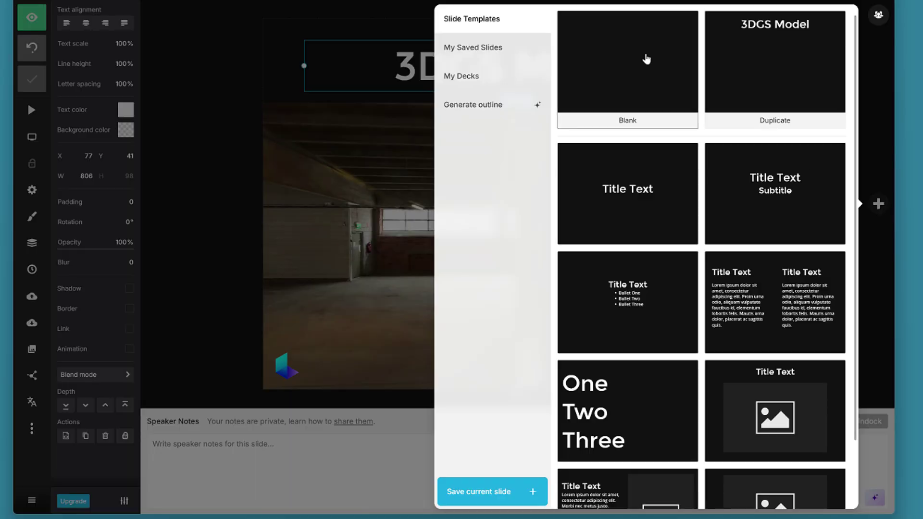
- Add a new slide with the Autohalli scene as an interactive background and insert a text box
{"action": "left_click", "coordinate": [646, 58]}
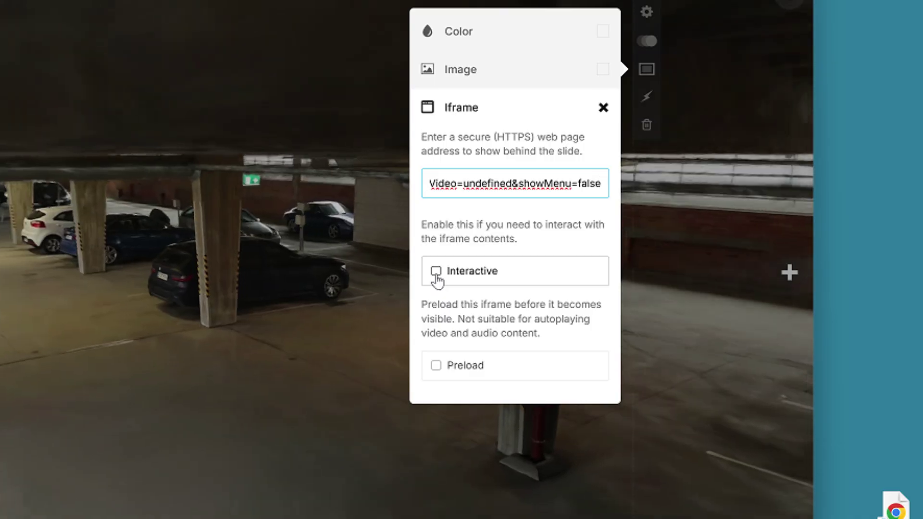
{"action": "left_click", "coordinate": [638, 202]}
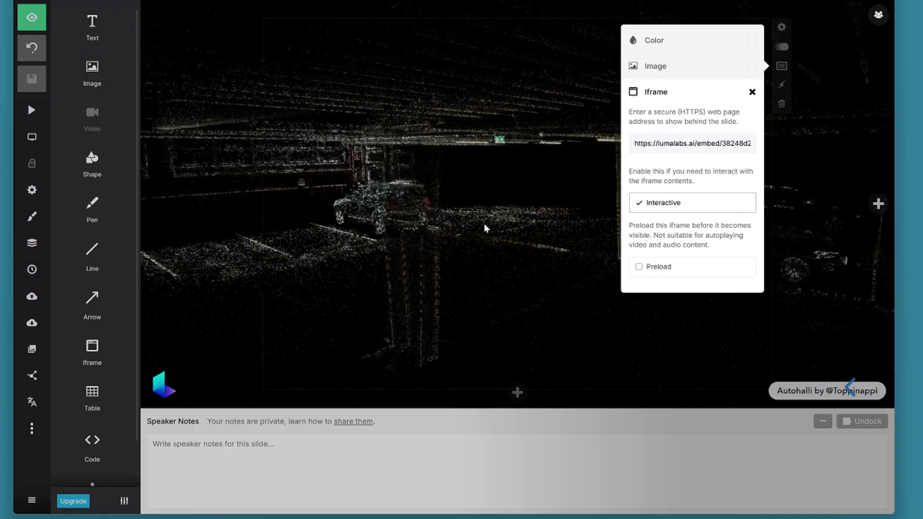
{"action": "left_click", "coordinate": [153, 267]}
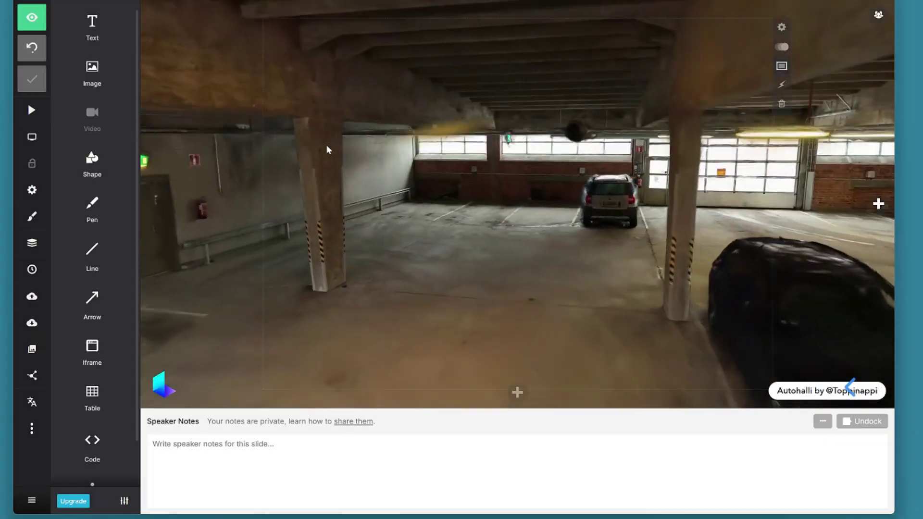
{"action": "left_click", "coordinate": [91, 26]}
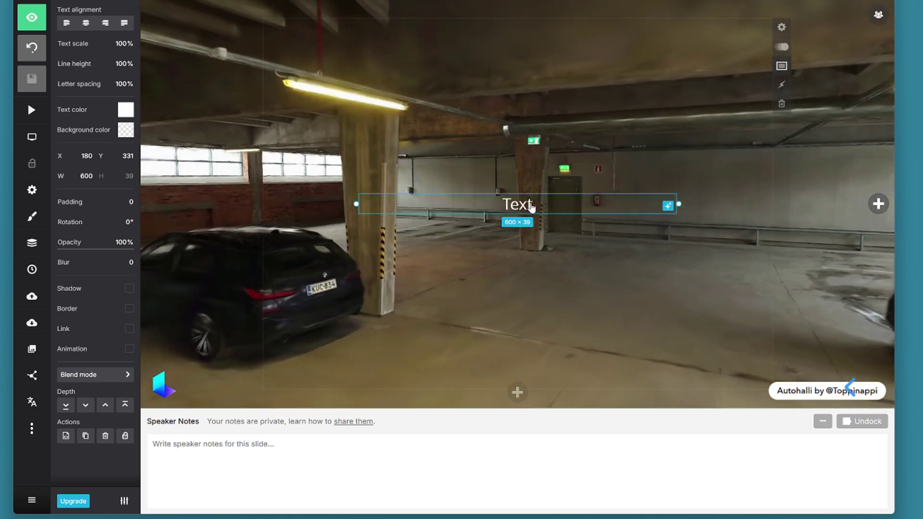
- Type '3DGS Background element' into the text box and style it as Heading 1
{"action": "double_click", "coordinate": [531, 207]}
{"action": "type", "text": "3DGS"}
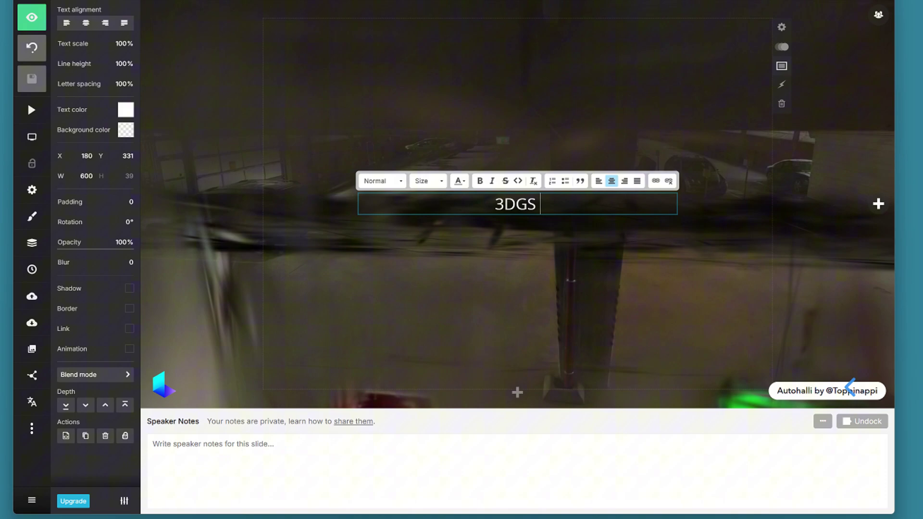
{"action": "type", "text": " Back"}
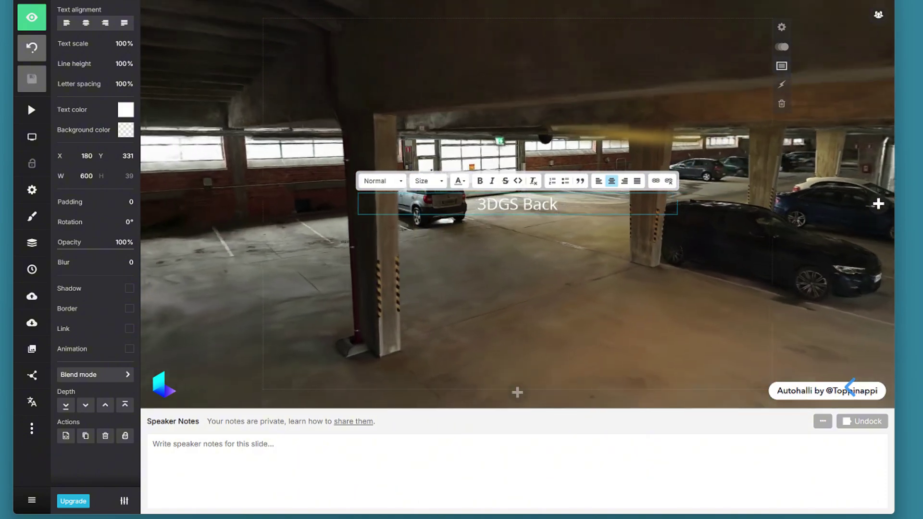
{"action": "type", "text": "ground element"}
{"action": "left_click", "coordinate": [380, 181]}
{"action": "left_click", "coordinate": [405, 217]}
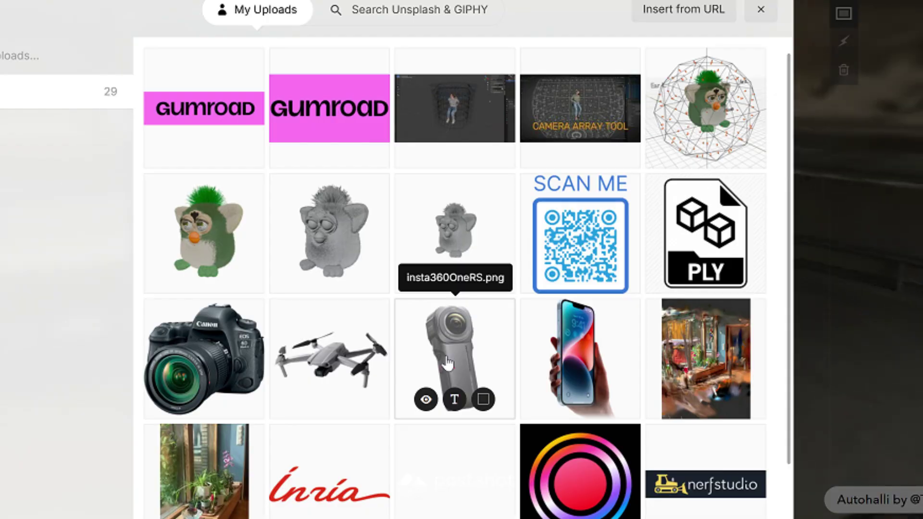
- Insert the 360-camera photo at 287 px and widen the 'Shot with 360 camera' caption in large bold
{"action": "left_click", "coordinate": [453, 350]}
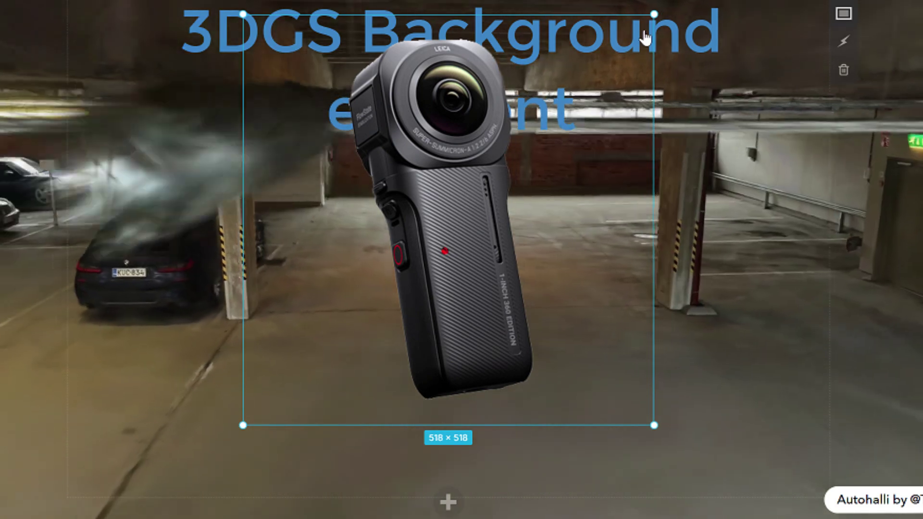
{"action": "left_click_drag", "start_coordinate": [654, 14], "coordinate": [387, 283]}
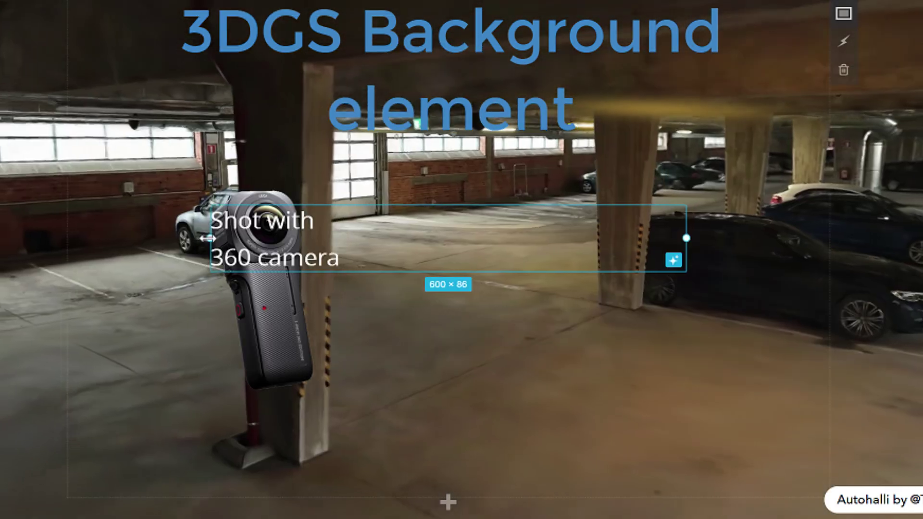
{"action": "left_click_drag", "start_coordinate": [208, 238], "coordinate": [331, 239]}
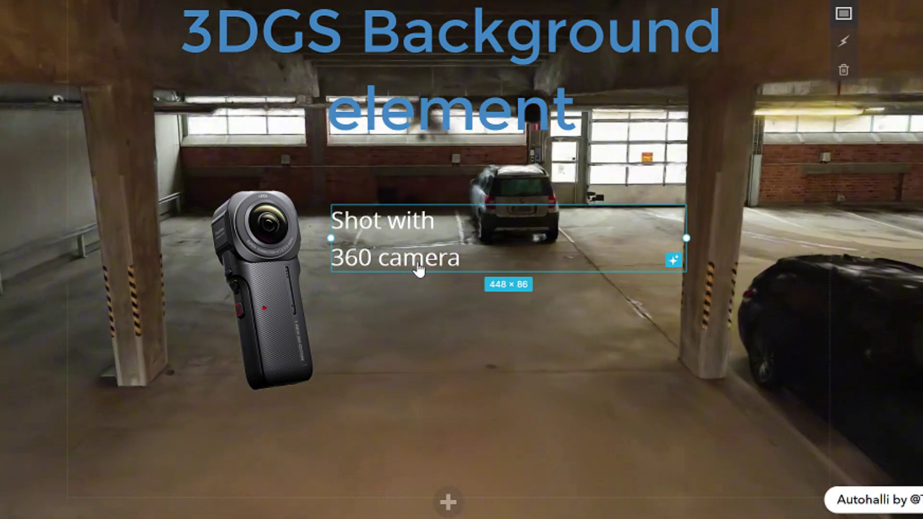
{"action": "key", "text": "ctrl+alt+2"}
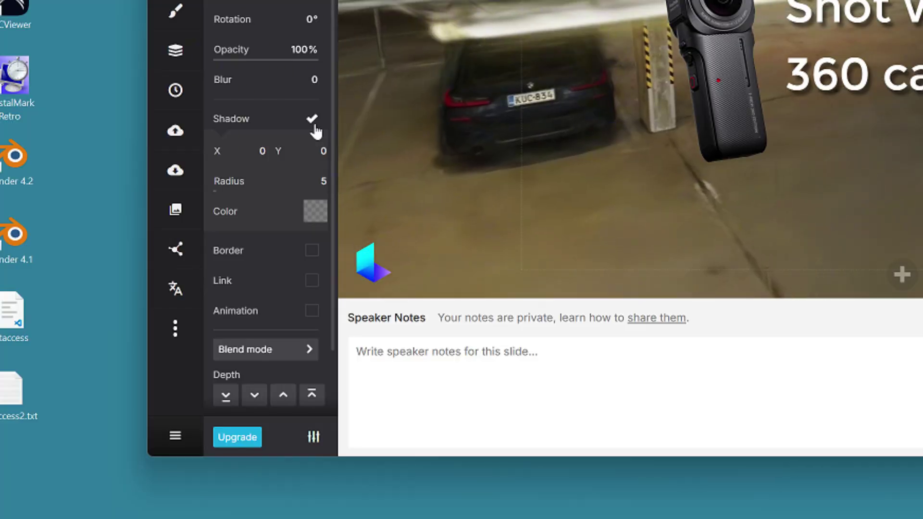
- Remove the shadow and give the camera photo a 1 s entrance animation delay
{"action": "left_click", "coordinate": [313, 121]}
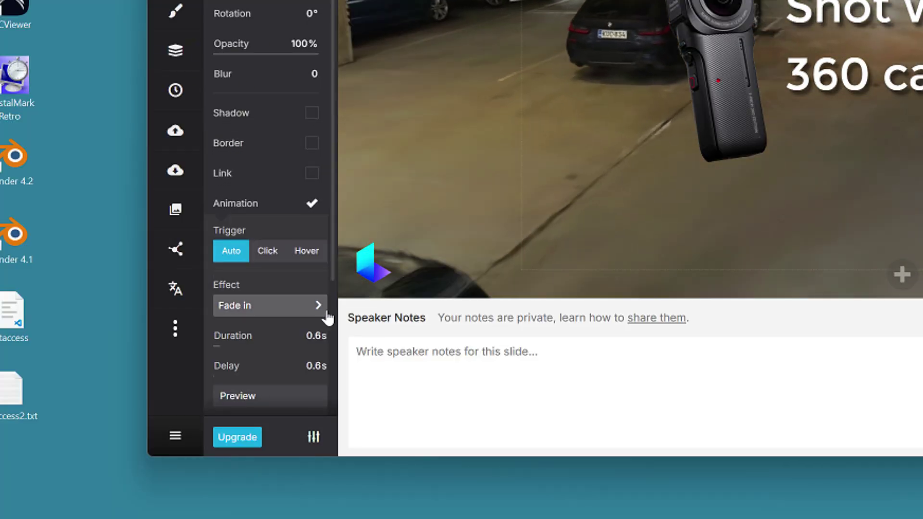
{"action": "scroll", "coordinate": [268, 284], "scroll_direction": "down", "scroll_amount": 2}
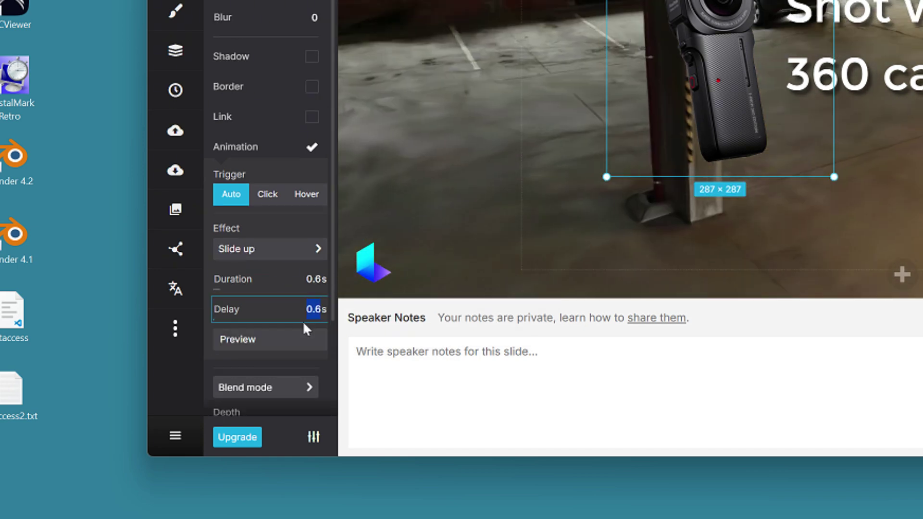
{"action": "type", "text": "1"}
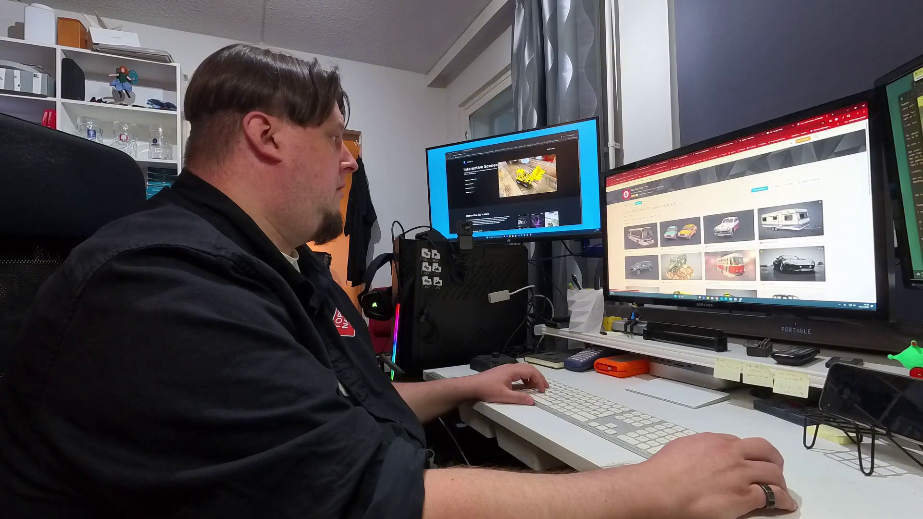
- Show the map's 'Upota kartta' embed code, then open Sketchfab's Tuk Tuk three-wheeler taxi model
{"action": "scroll", "coordinate": [721, 231], "scroll_direction": "down", "scroll_amount": 3}
{"action": "left_click", "coordinate": [729, 249]}
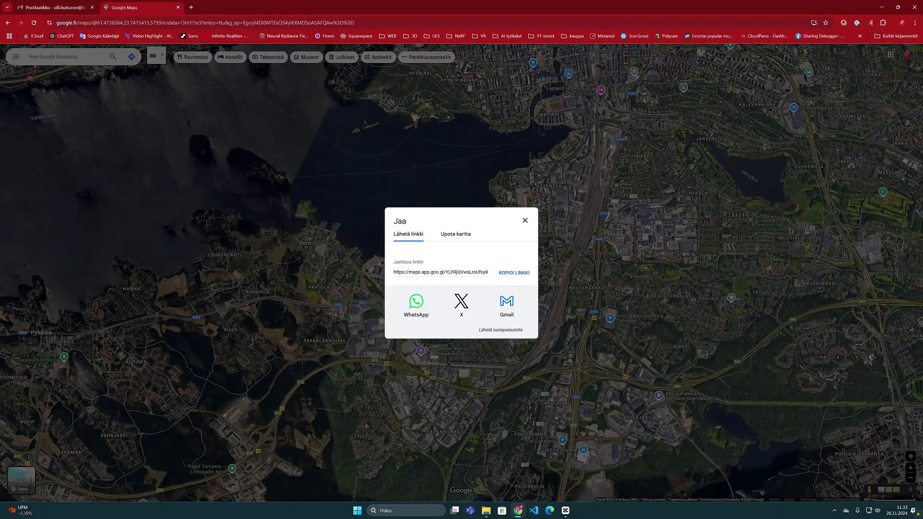
{"action": "left_click", "coordinate": [455, 235]}
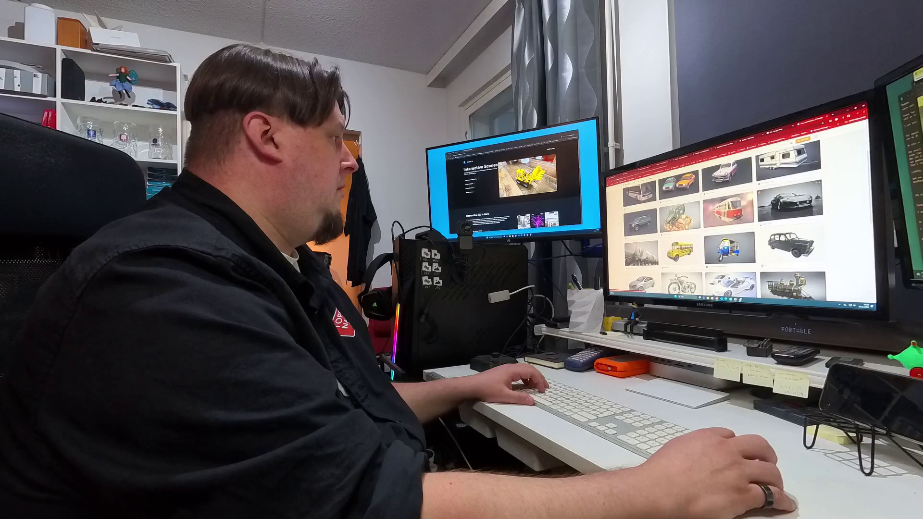
{"action": "left_click", "coordinate": [729, 249]}
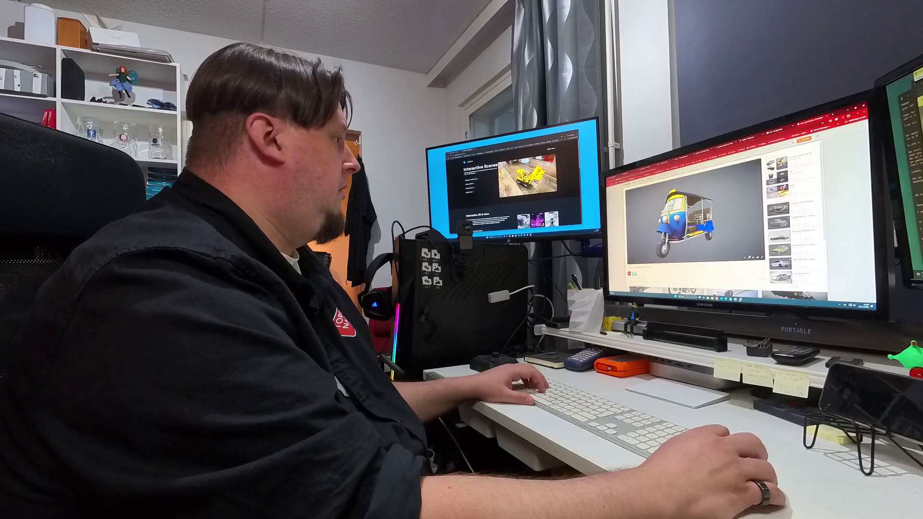
- Orbit the Tuk Tuk model and generate its embed code with Show Caption unchecked
{"action": "left_click_drag", "start_coordinate": [289, 336], "coordinate": [176, 341]}
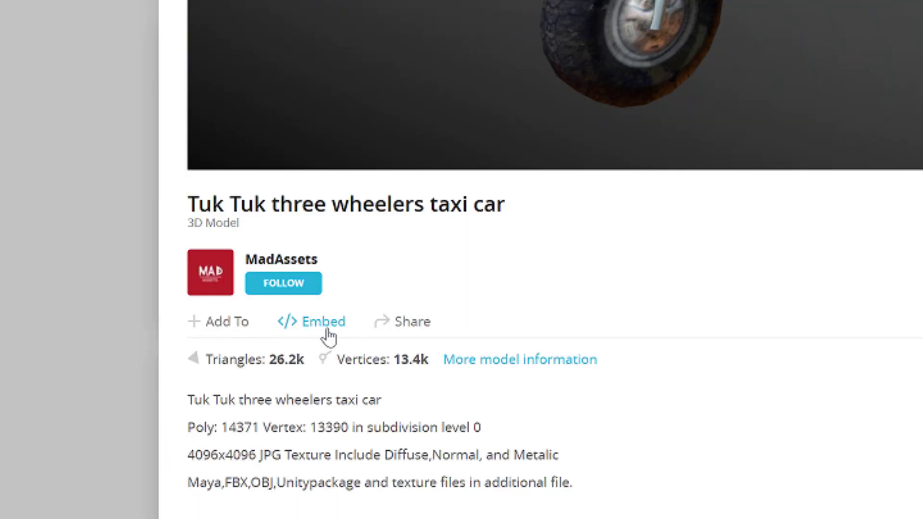
{"action": "left_click", "coordinate": [333, 334]}
{"action": "left_click", "coordinate": [551, 206]}
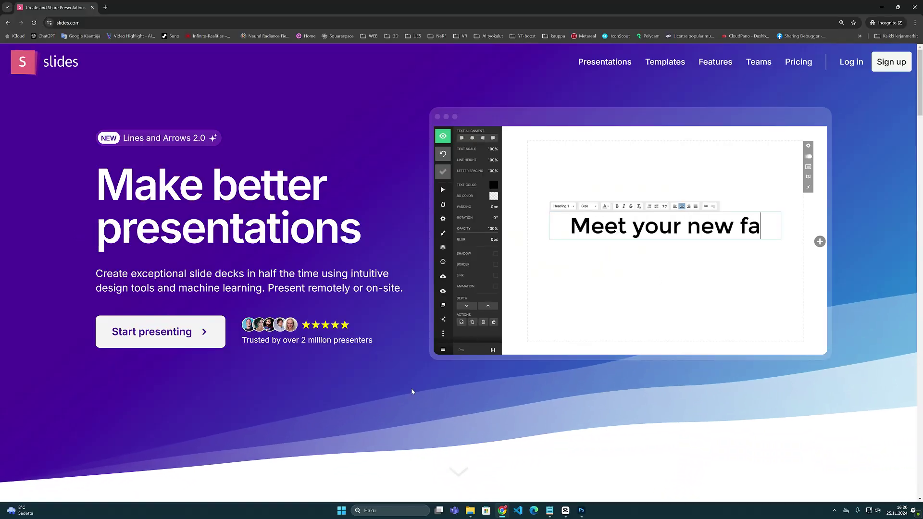
- Present the 3DGS deck with speaker view and advance to the Gaussian Splatting model slide
{"action": "scroll", "coordinate": [498, 422], "scroll_direction": "down", "scroll_amount": 2}
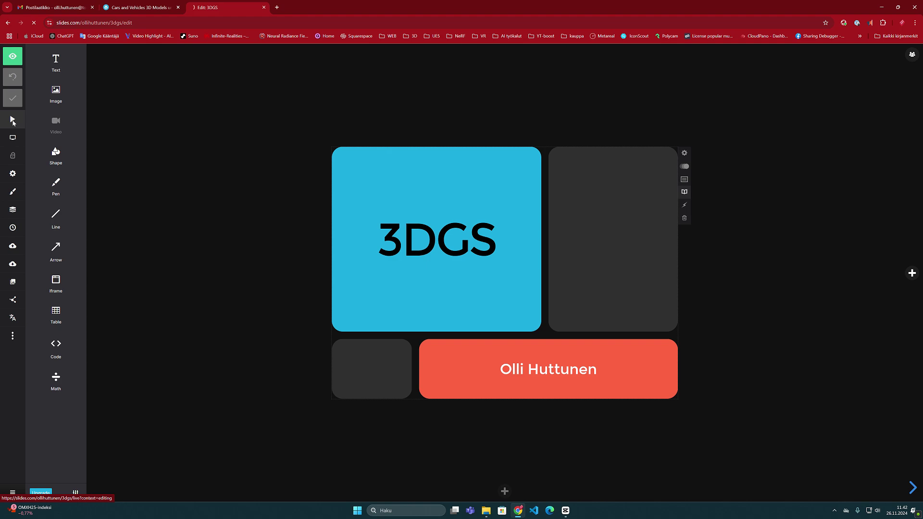
{"action": "left_click", "coordinate": [14, 122]}
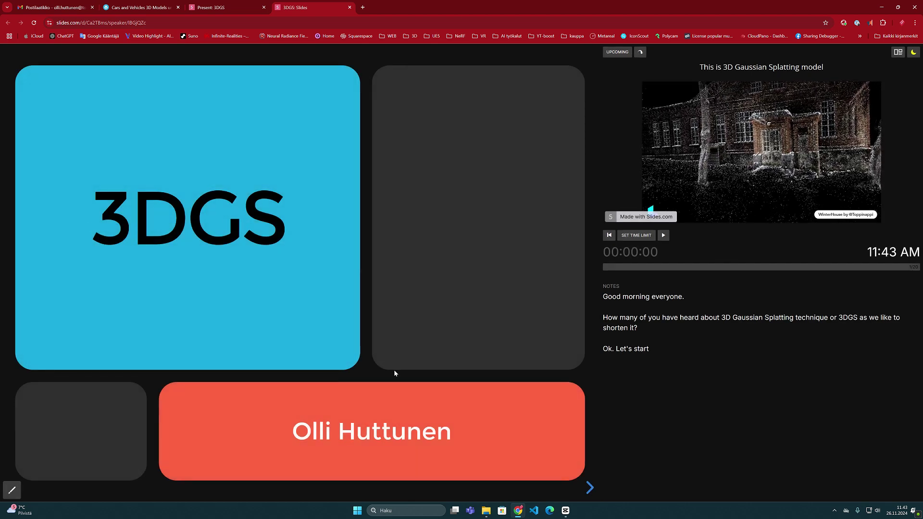
{"action": "left_click", "coordinate": [589, 488]}
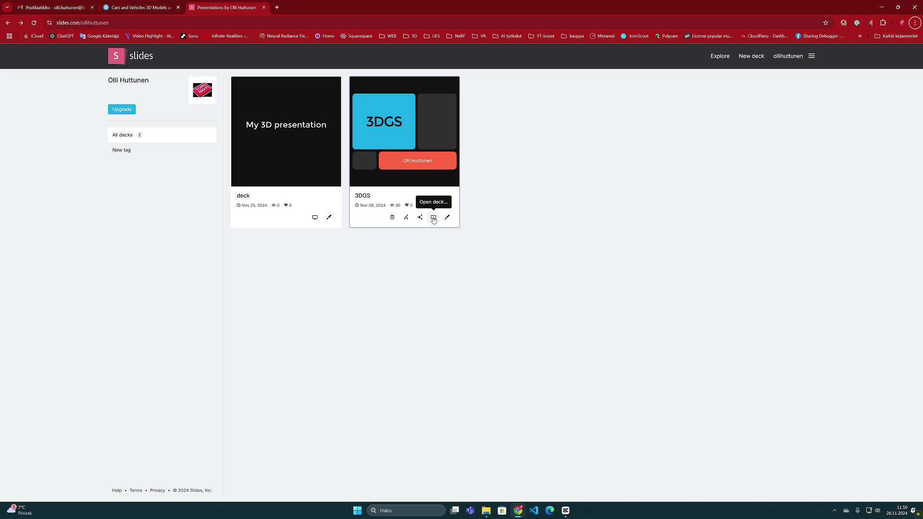
- Open the 3DGS deck in Autoplay kiosk mode with 25s auto-slide, shown fullscreen via F11
{"action": "left_click", "coordinate": [434, 219]}
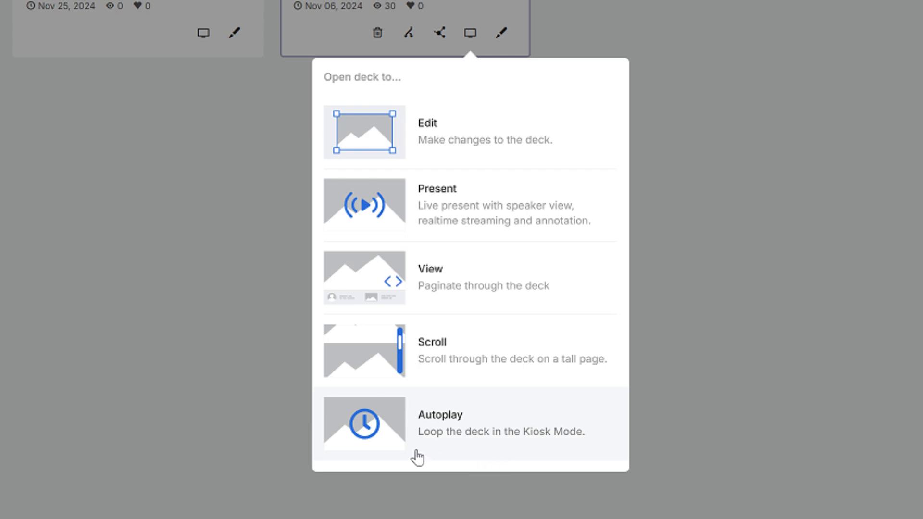
{"action": "left_click", "coordinate": [491, 452]}
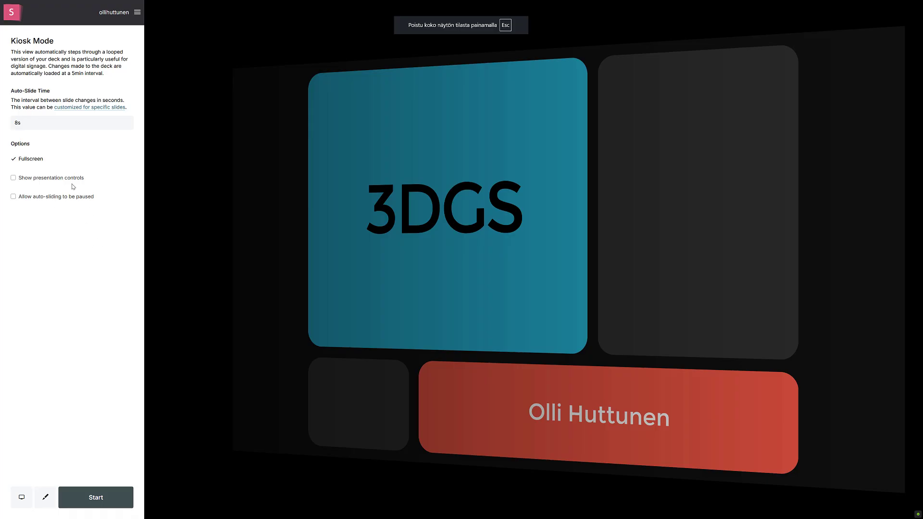
{"action": "key", "text": "Escape"}
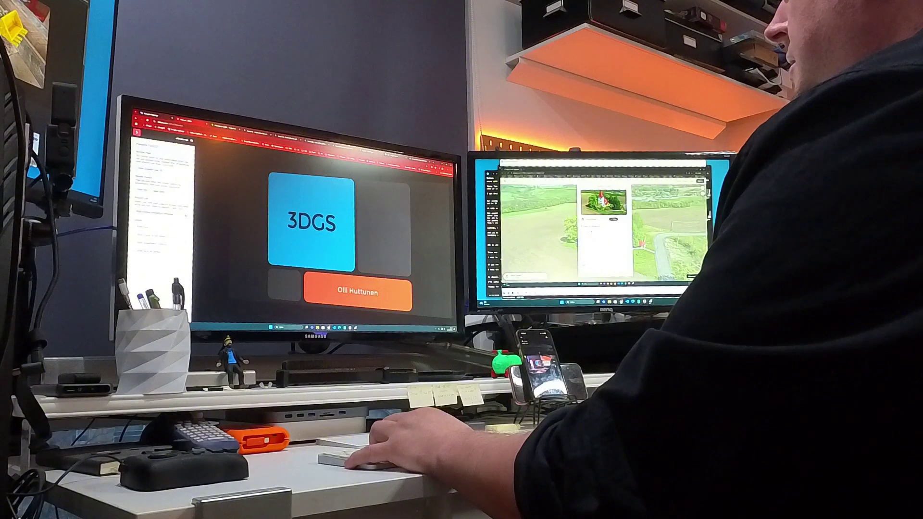
{"action": "key", "text": "F11"}
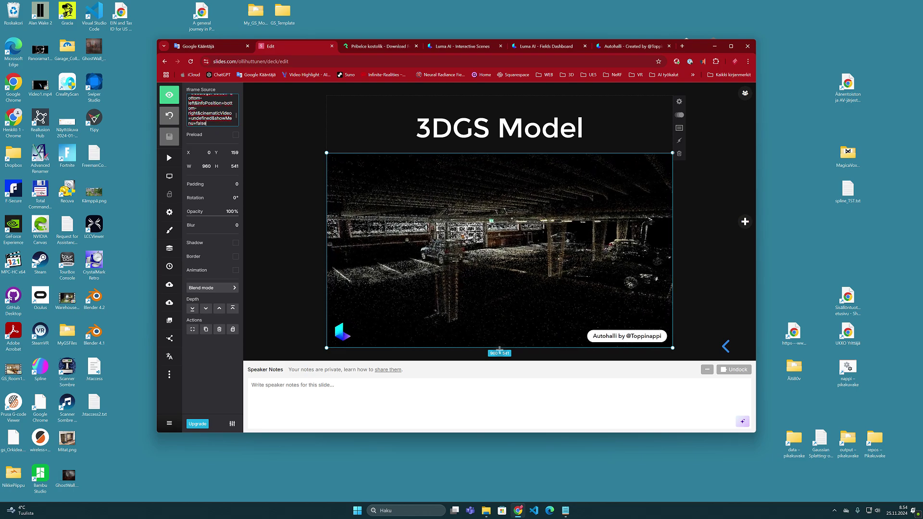
- Deselect the splat iframe, then drag on the iPad to rotate the WinterHouse splat scene
{"action": "left_click", "coordinate": [299, 260]}
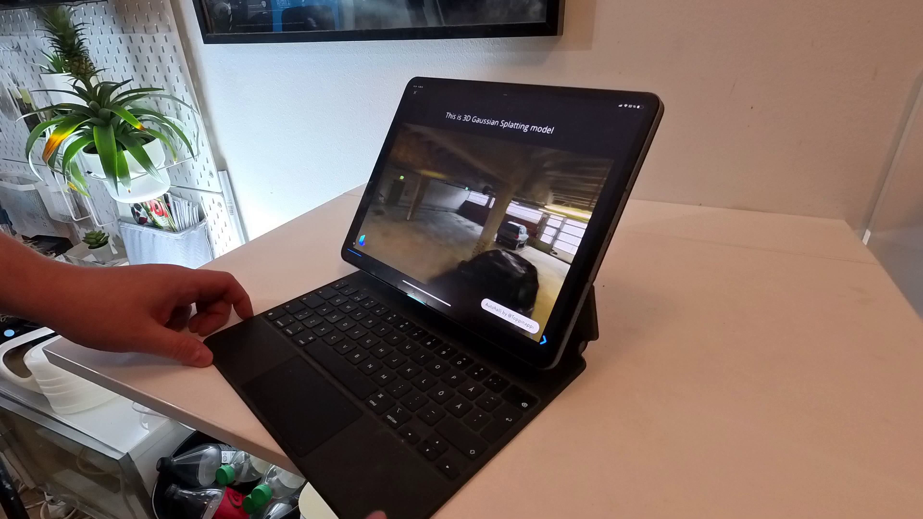
{"action": "mouse_move", "coordinate": [480, 226]}
{"action": "left_mouse_down"}
{"action": "mouse_move", "coordinate": [440, 219]}
{"action": "mouse_move", "coordinate": [477, 214]}
{"action": "mouse_move", "coordinate": [511, 189]}
{"action": "mouse_move", "coordinate": [519, 215]}
{"action": "left_mouse_up"}
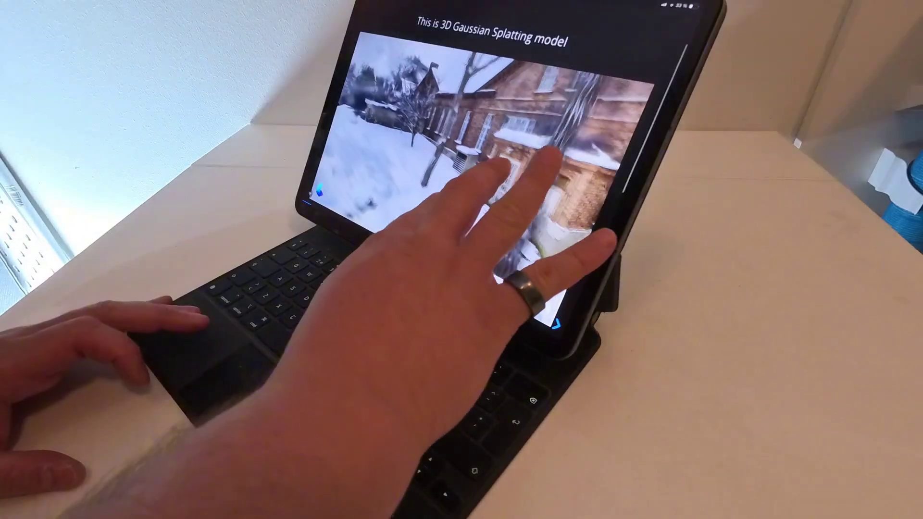
{"action": "mouse_move", "coordinate": [546, 217]}
{"action": "left_mouse_down"}
{"action": "mouse_move", "coordinate": [556, 196]}
{"action": "mouse_move", "coordinate": [553, 108]}
{"action": "mouse_move", "coordinate": [570, 126]}
{"action": "left_mouse_up"}
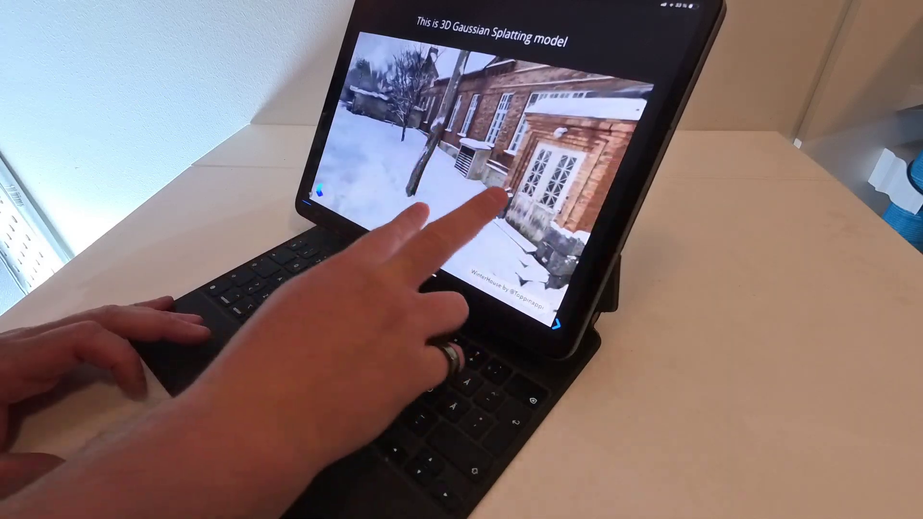